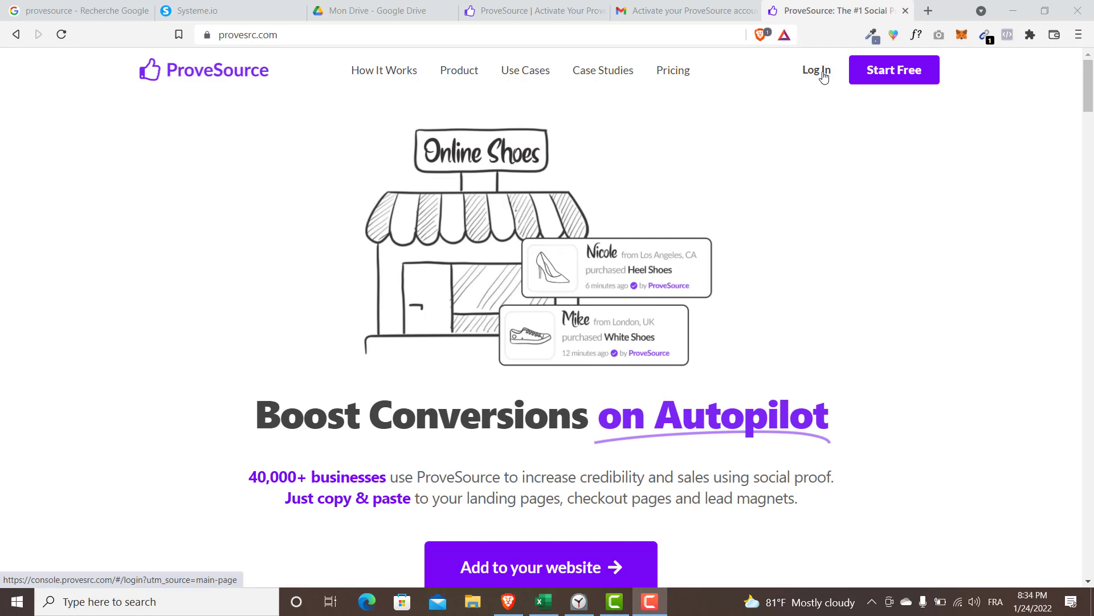
Browse the ProveSource homepage and open the account sign-up form at its email and password fields.
scroll(855, 188, down, 5)
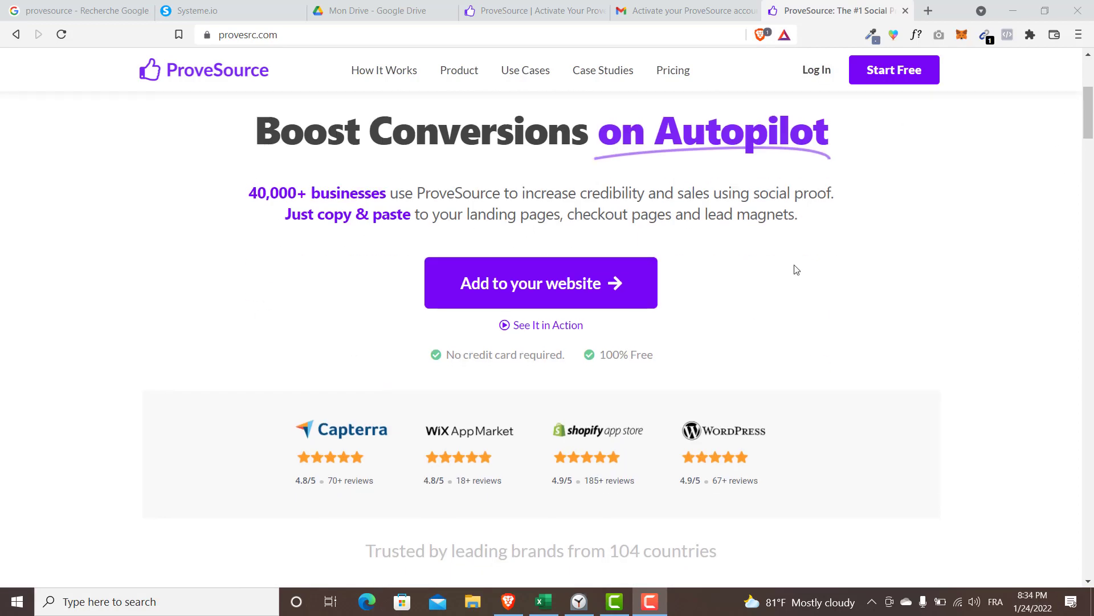
scroll(792, 262, up, 5)
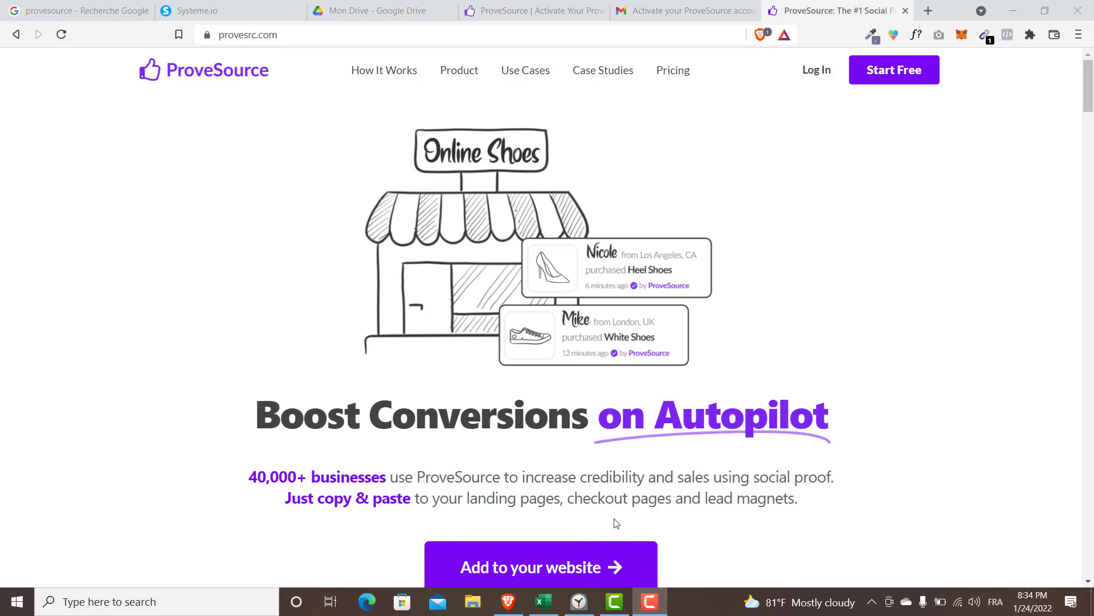
scroll(868, 535, down, 5)
scroll(741, 188, up, 5)
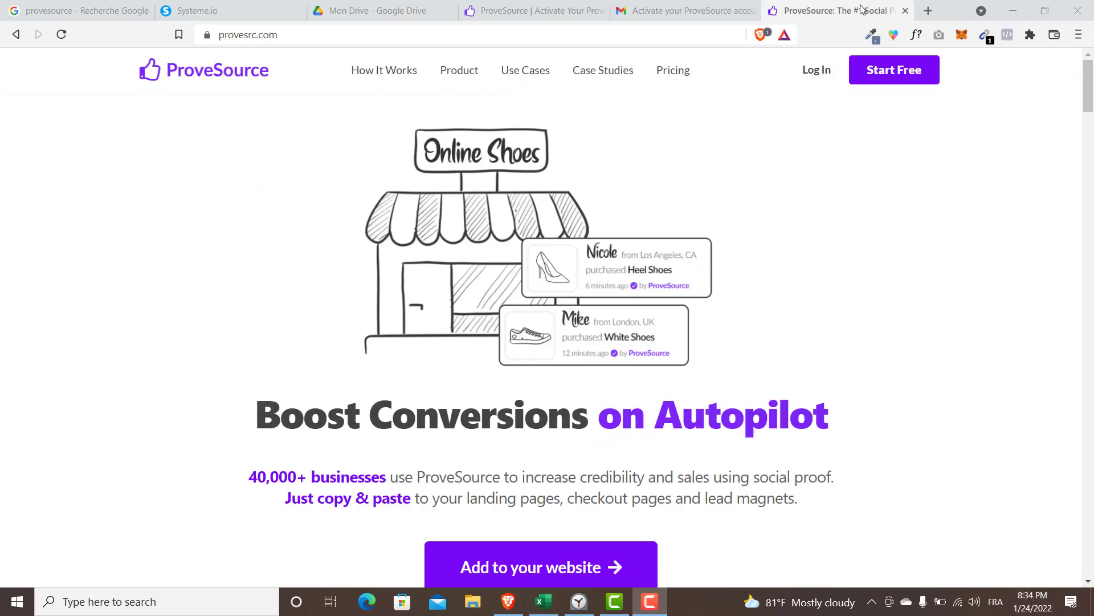
click(817, 79)
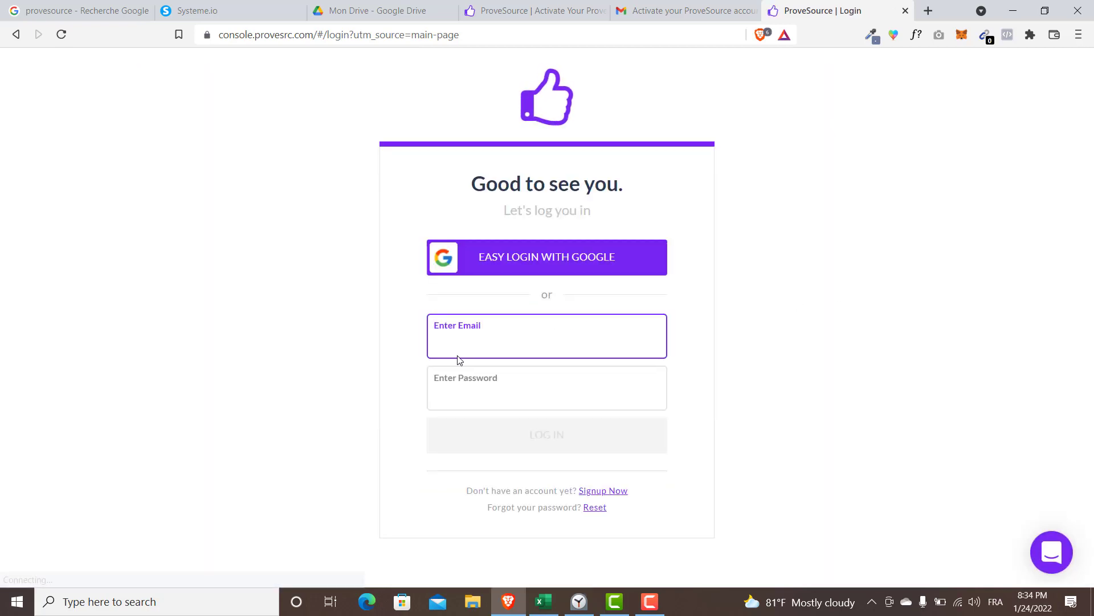
click(602, 492)
scroll(484, 291, down, 1)
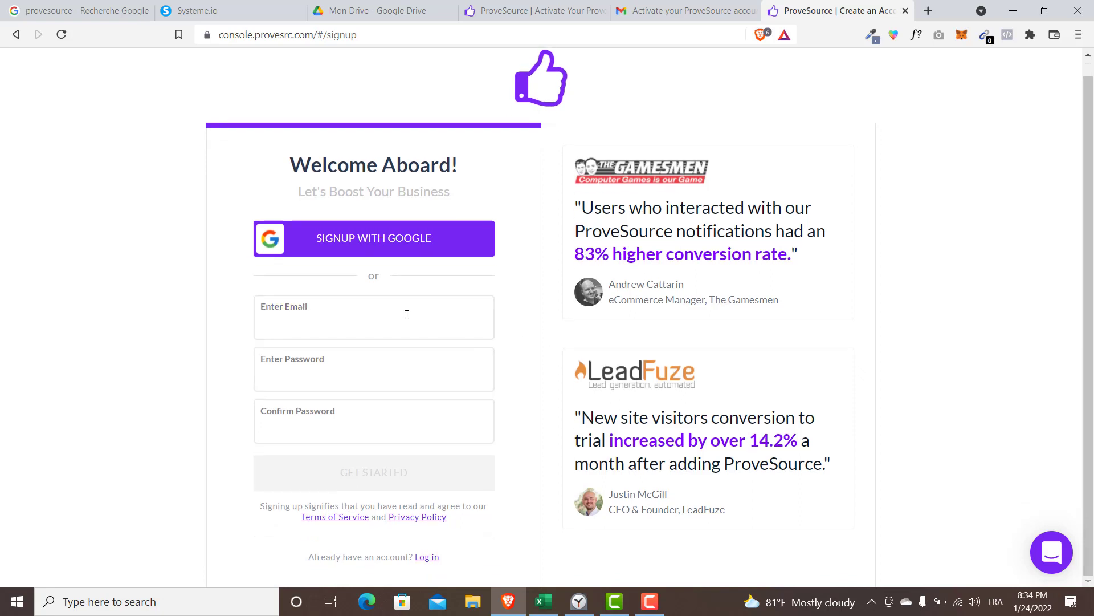
click(346, 326)
click(330, 371)
Check the ProveSource account activation notice and the activation email received in Gmail.
click(586, 14)
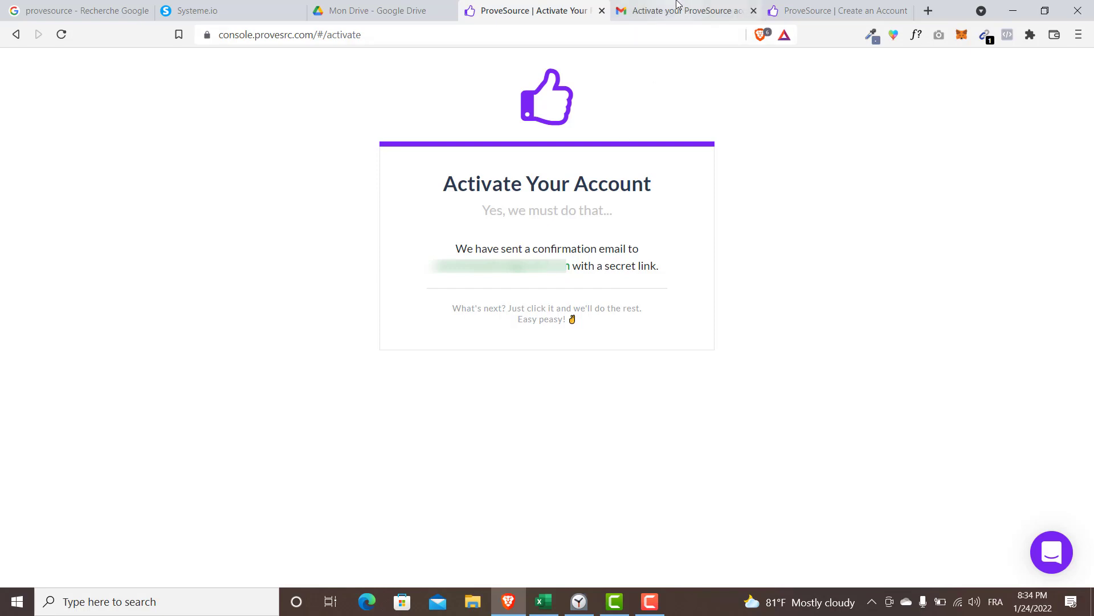
triple_click(513, 266)
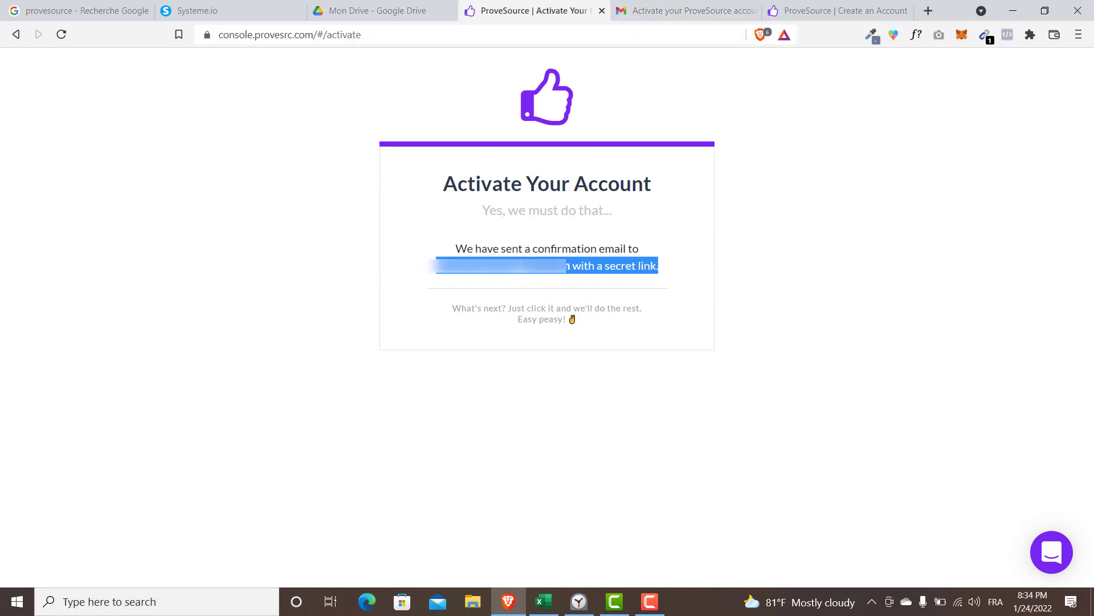
click(541, 244)
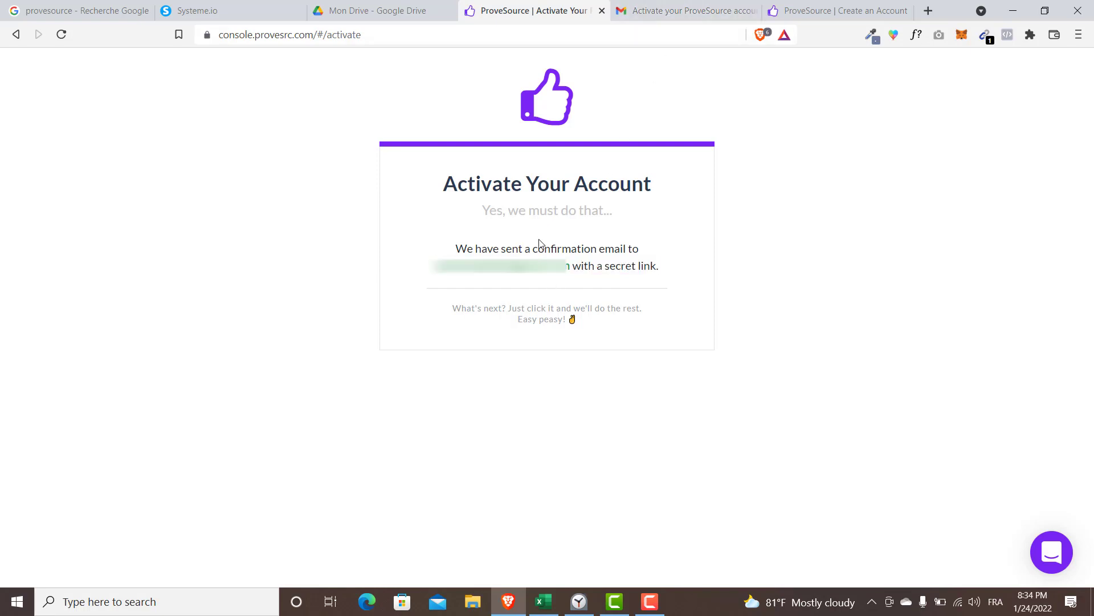
click(700, 5)
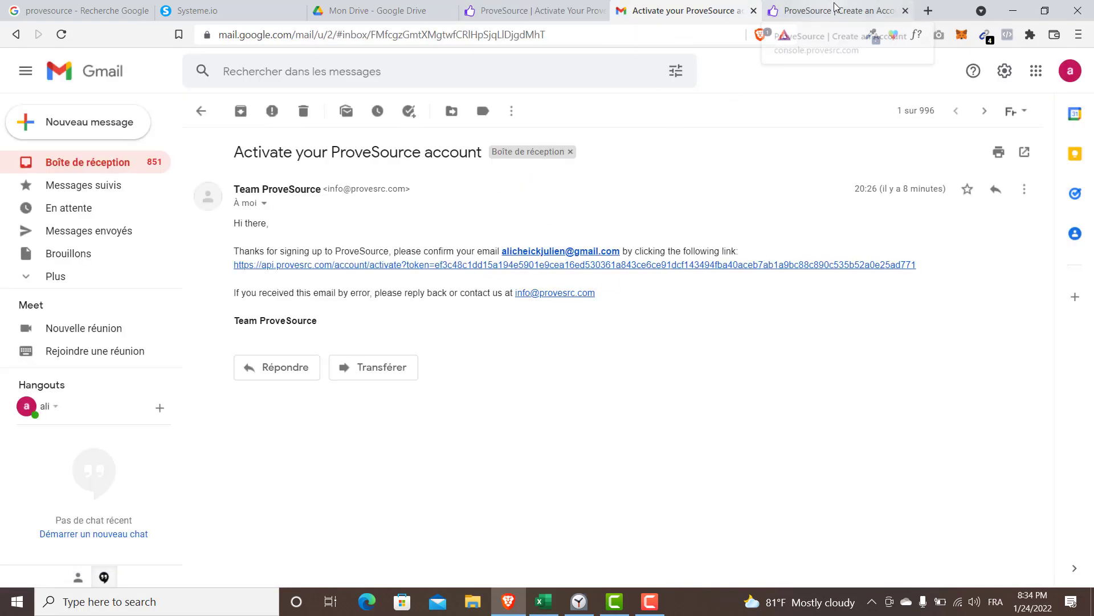
Return to the ProveSource sign-up page, switch to its login form and log in with the account email and password.
click(798, 7)
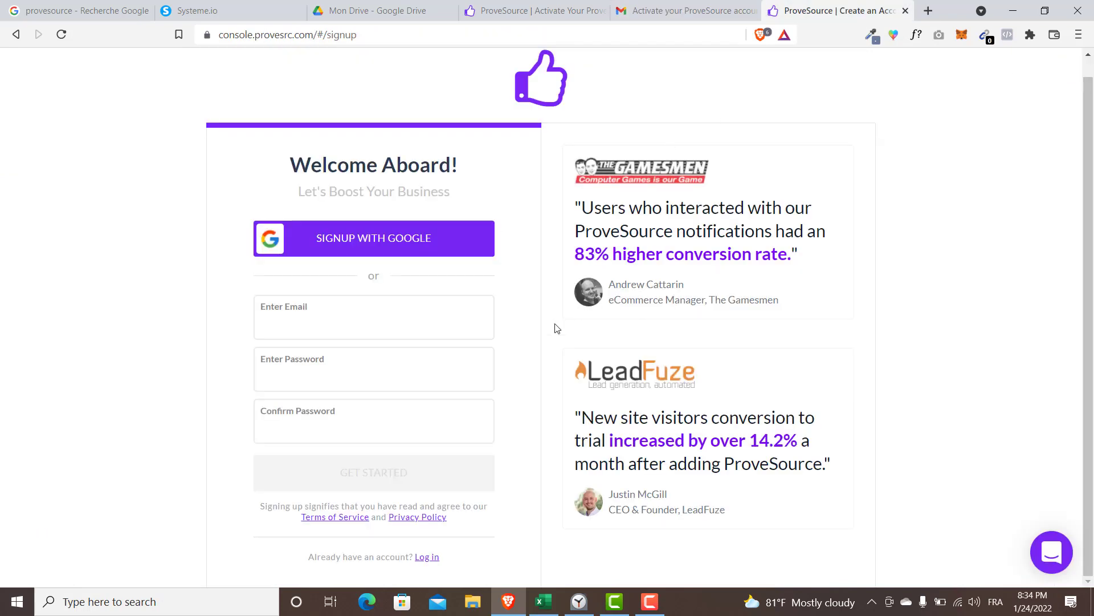
click(427, 559)
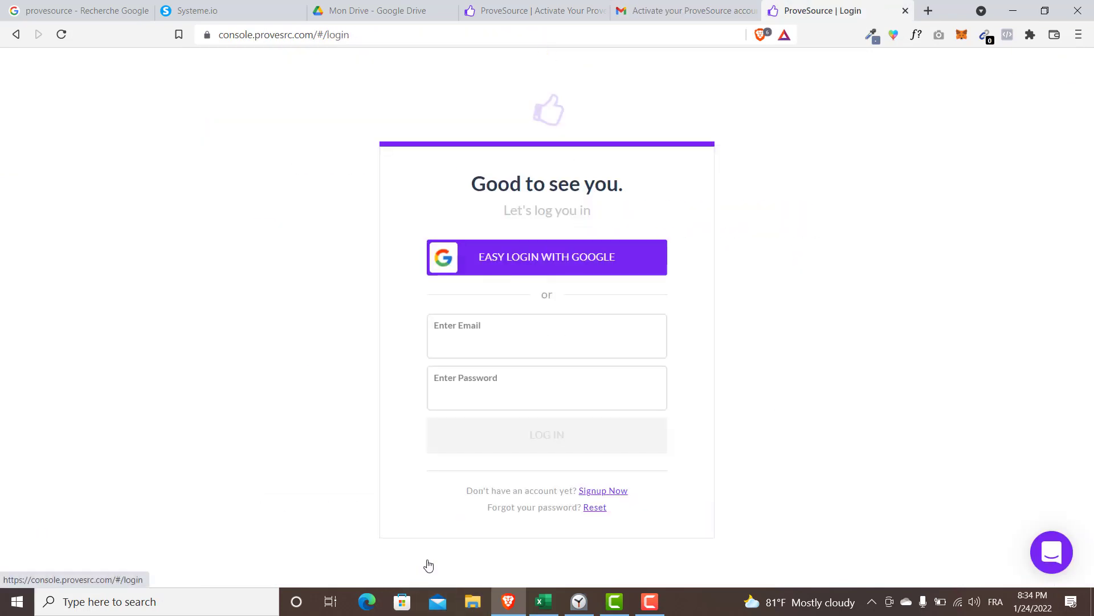
click(488, 339)
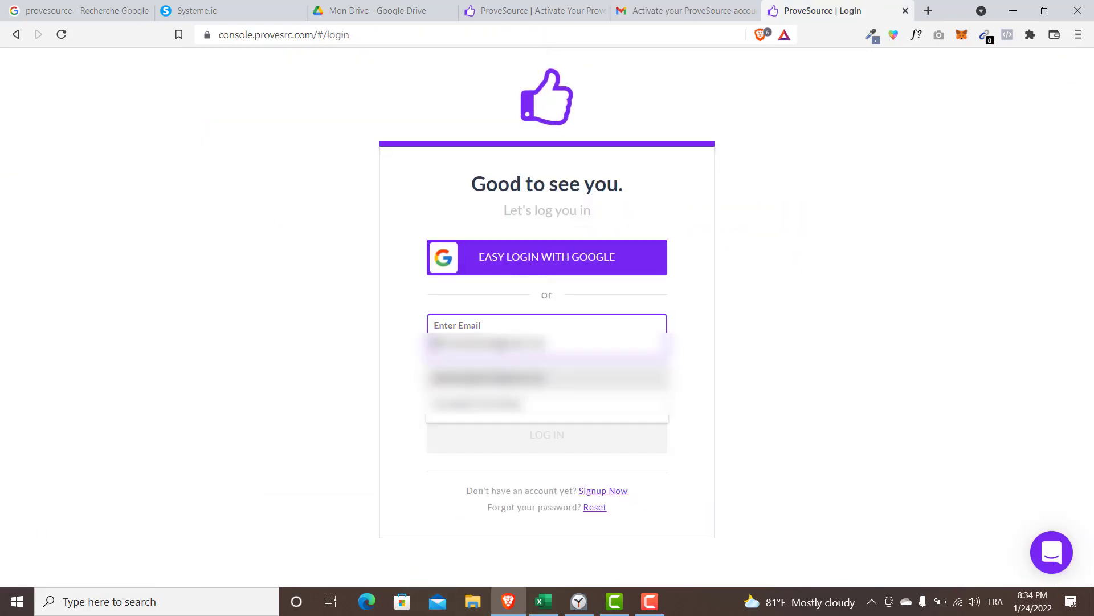
click(501, 377)
click(490, 401)
text(••••)
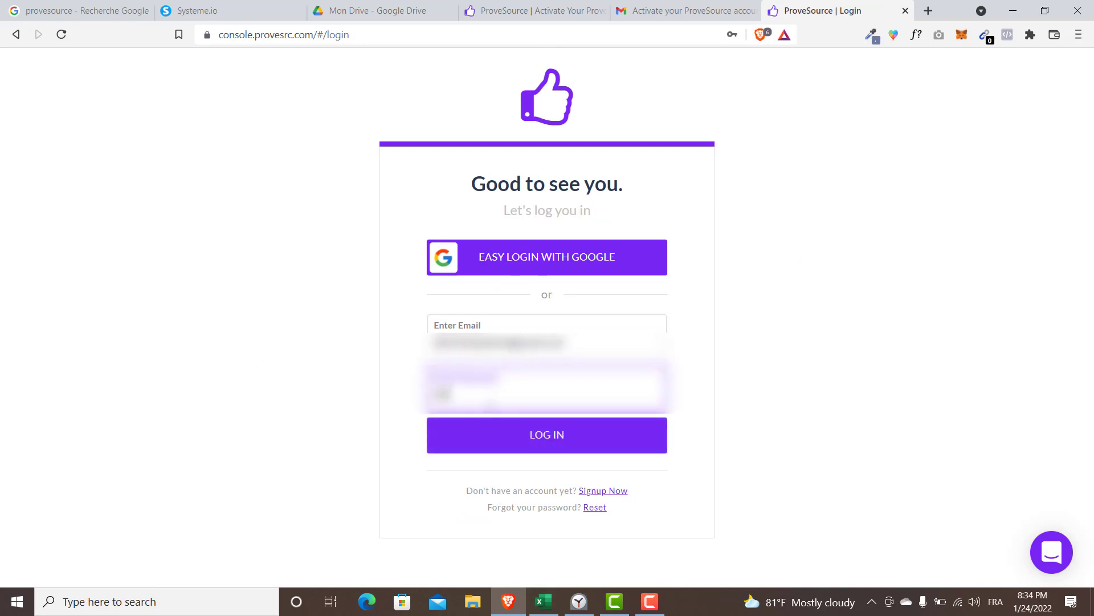
text(••••••••)
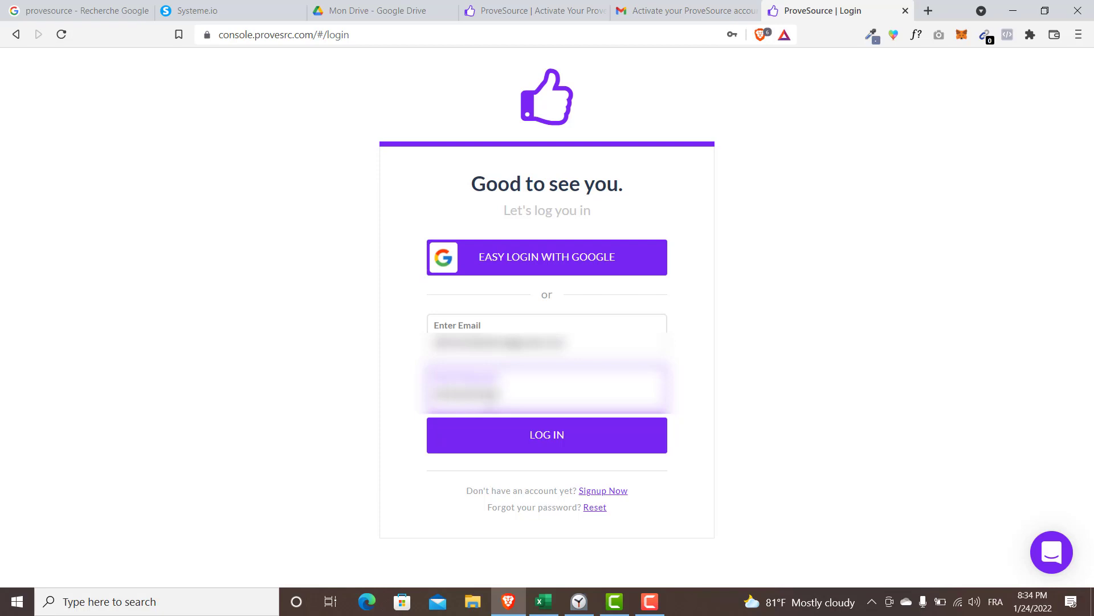
key(Return)
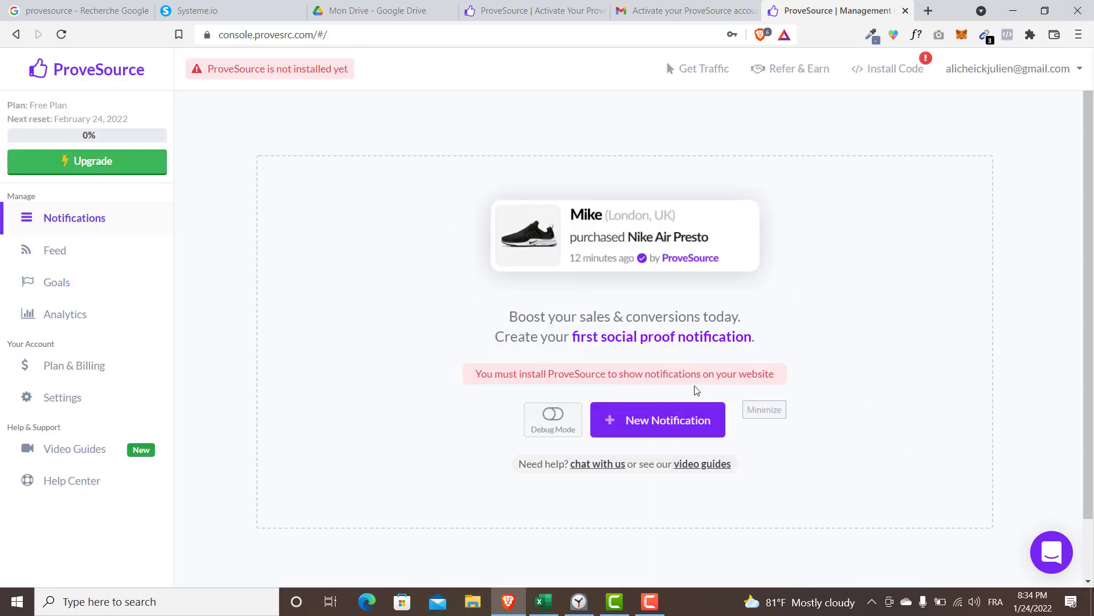
Open the Systeme.io integration among ProveSource's install options and copy its code snippet.
key(F9)
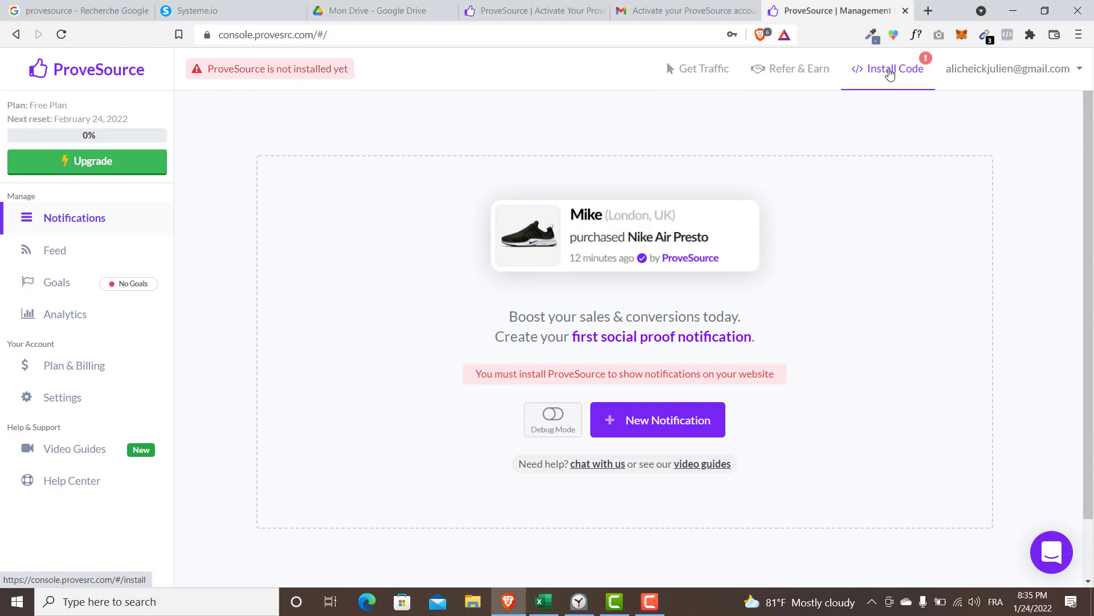
click(889, 73)
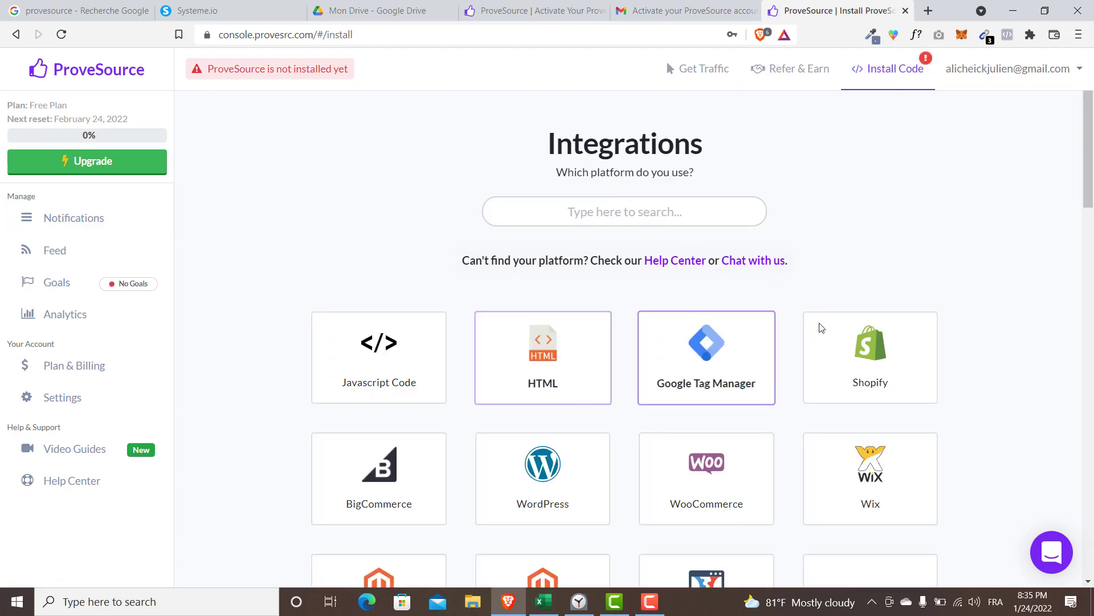
scroll(489, 348, down, 1)
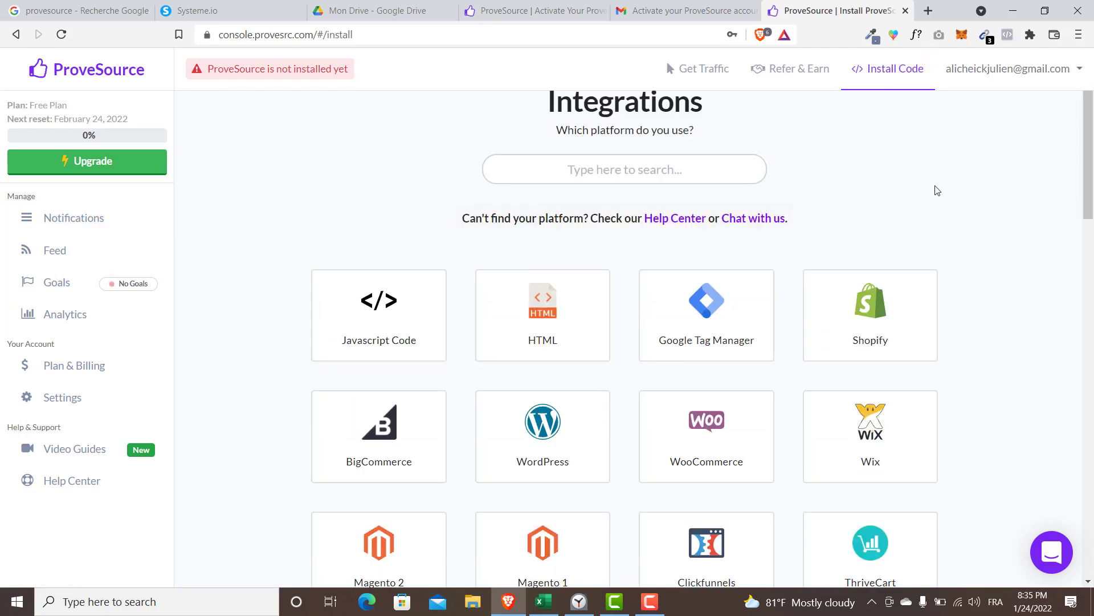
scroll(666, 281, up, 1)
scroll(959, 293, down, 8)
scroll(906, 334, down, 20)
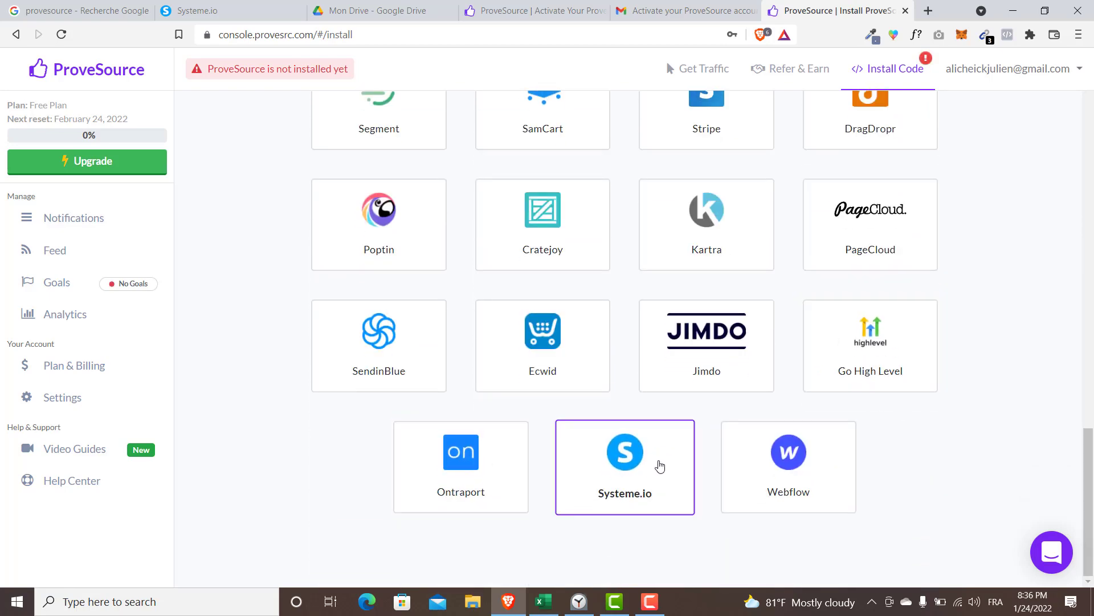
click(656, 466)
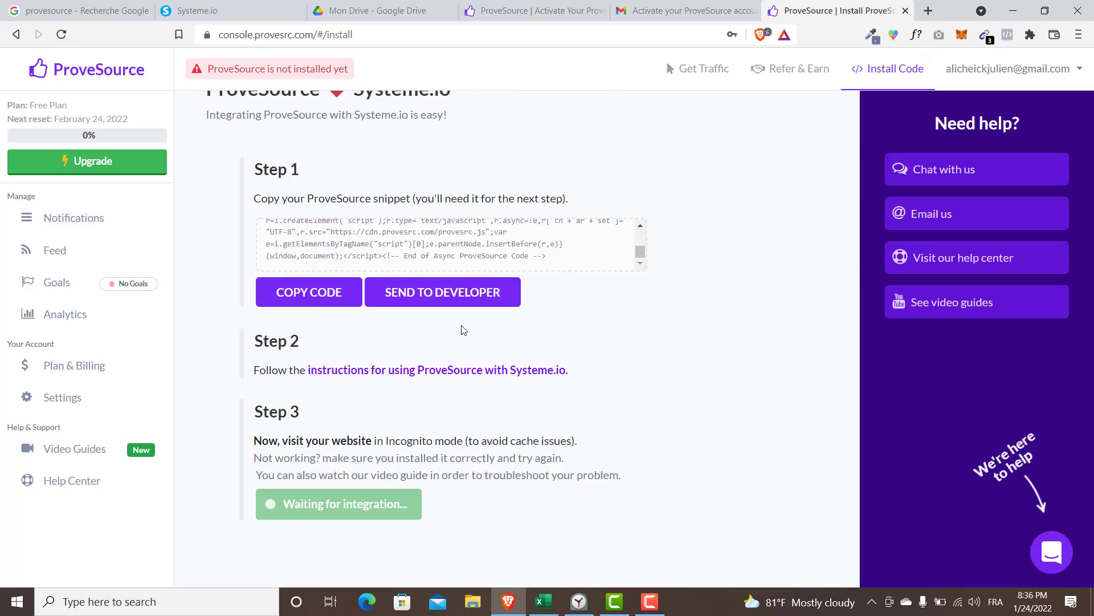
scroll(460, 325, up, 2)
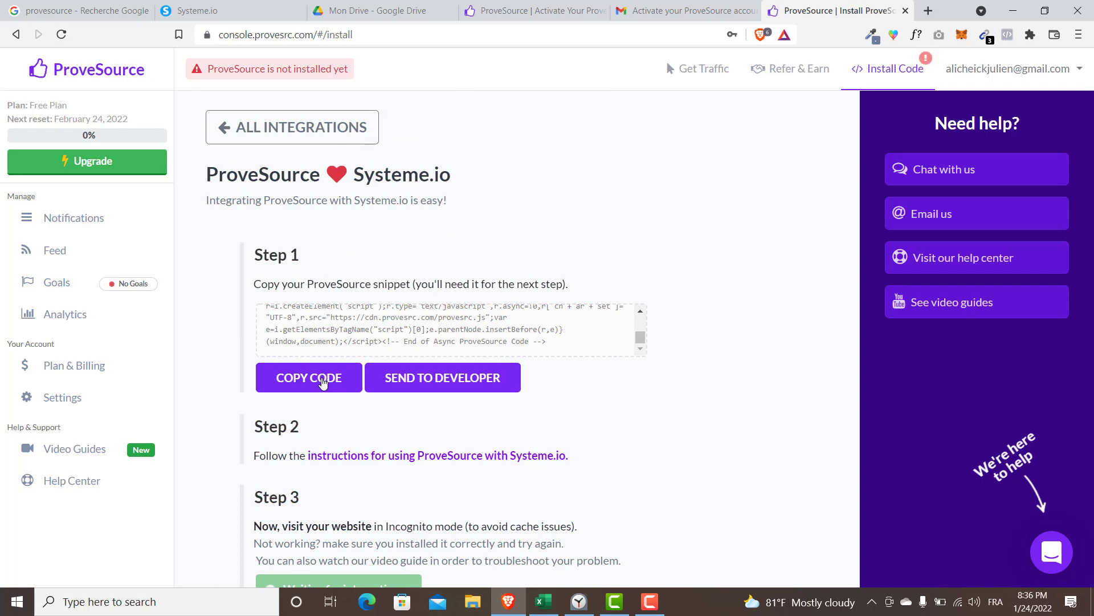
click(322, 381)
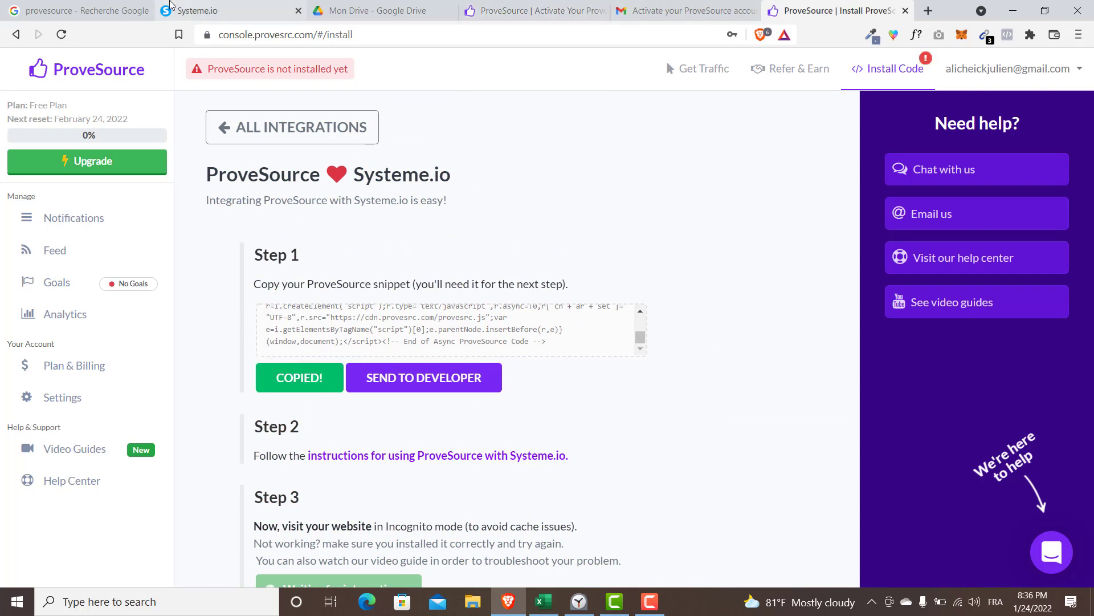
Switch to Systeme.io and open the account's sales funnel settings (Paramètres des tunnels de vente).
click(191, 10)
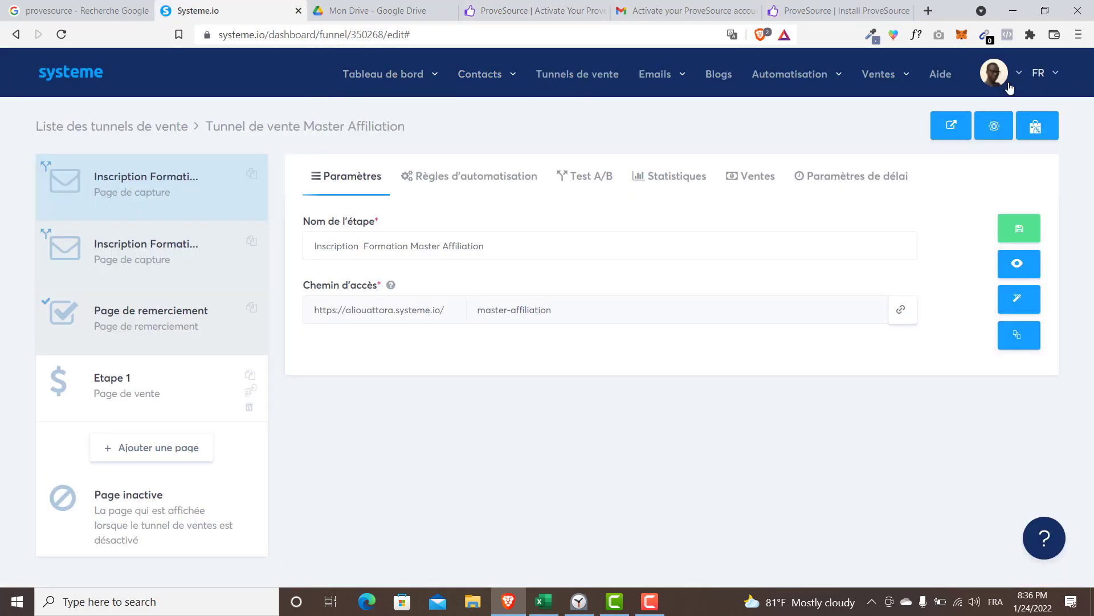
mouse_move(387, 74)
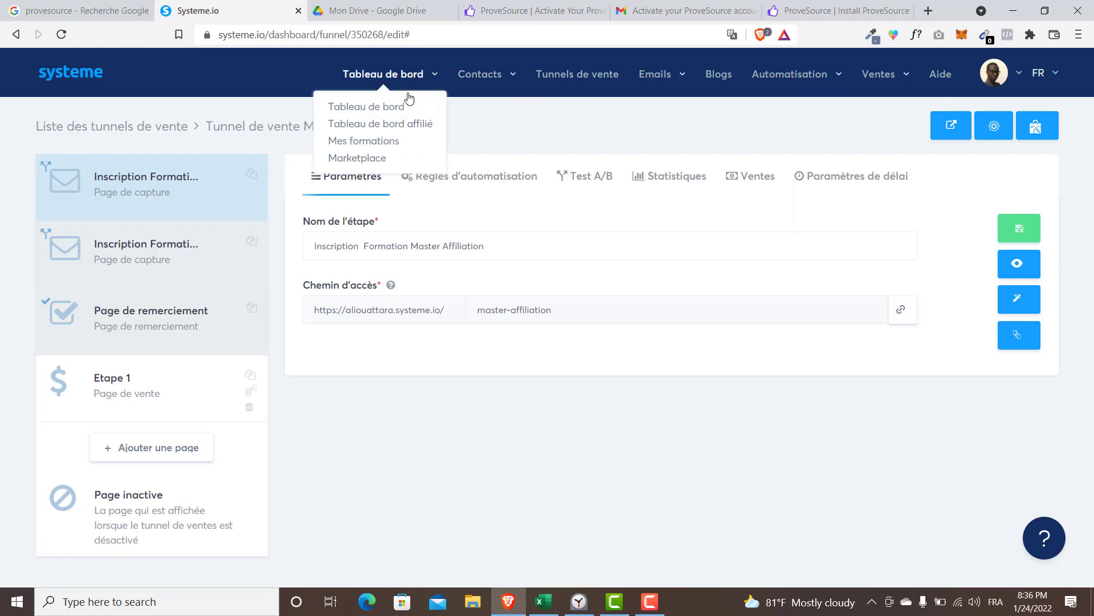
click(407, 109)
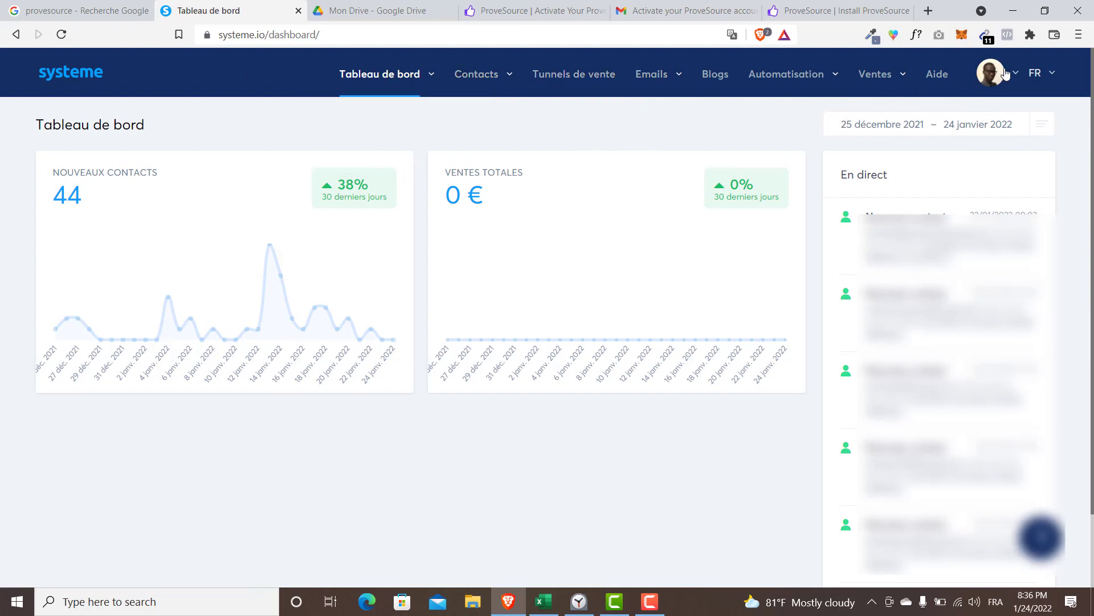
mouse_move(1016, 73)
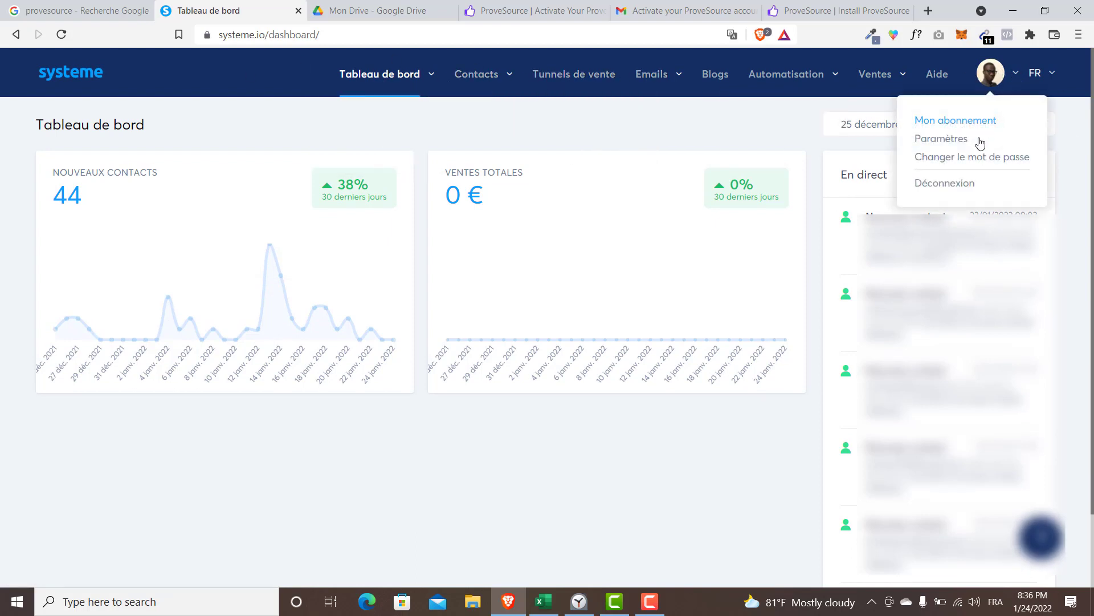
click(943, 139)
scroll(298, 276, down, 2)
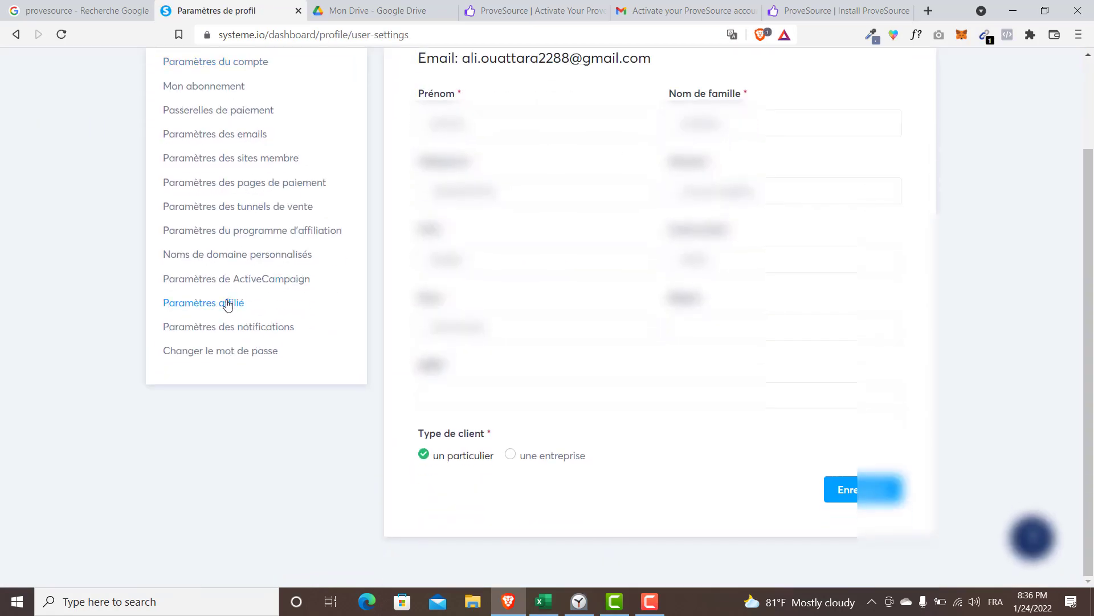
scroll(232, 285, up, 2)
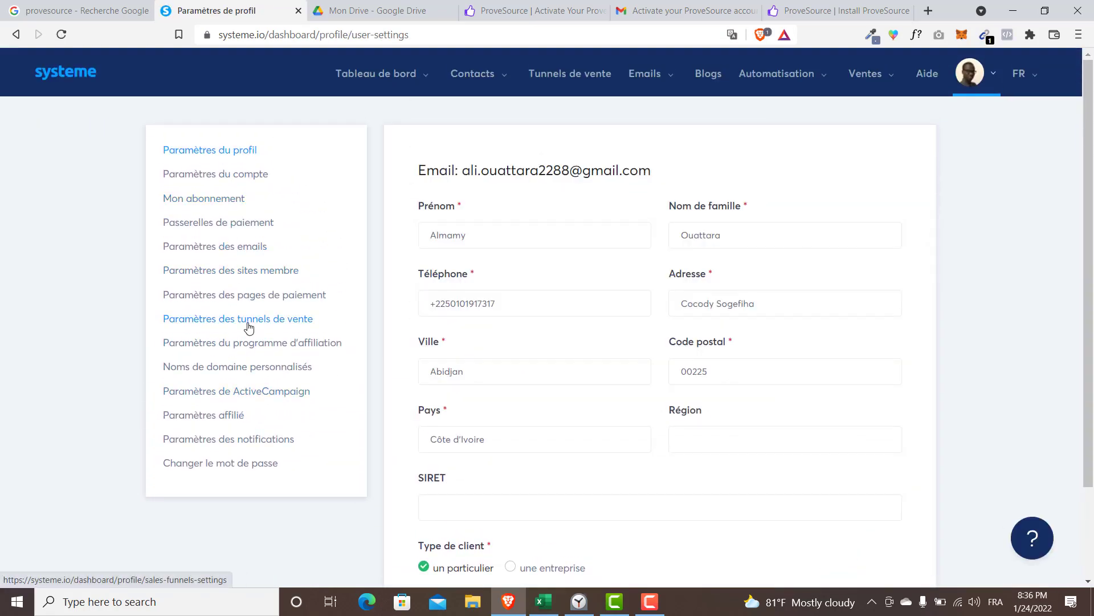
click(249, 326)
Review the ProveSource snippet in the tracking code field (Code de tracking) from start to end and save the sales funnel settings.
scroll(698, 218, down, 1)
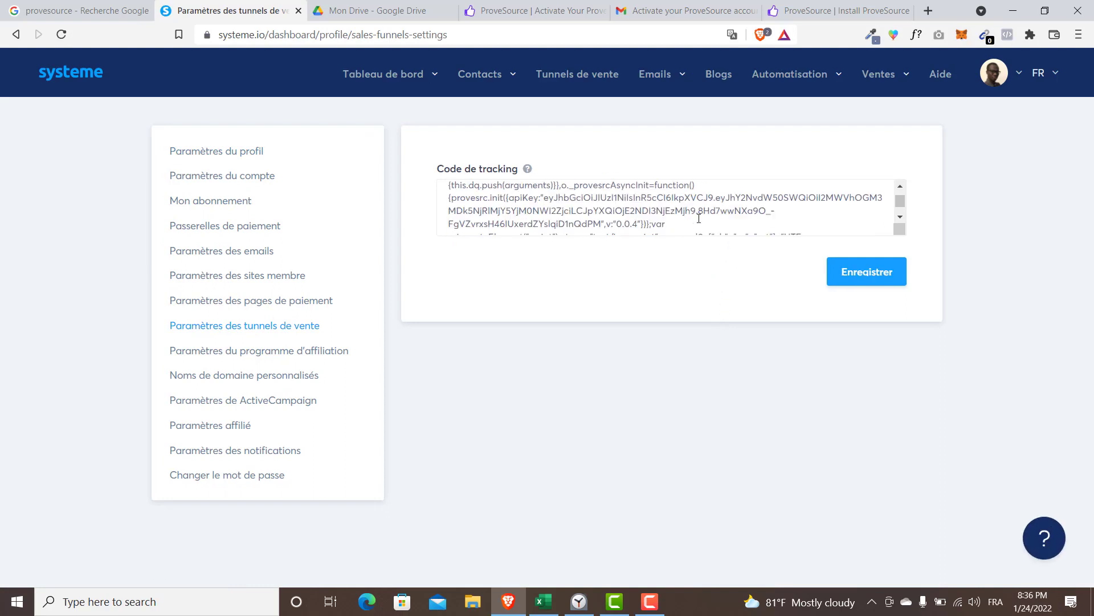
scroll(699, 218, down, 1)
scroll(513, 200, up, 3)
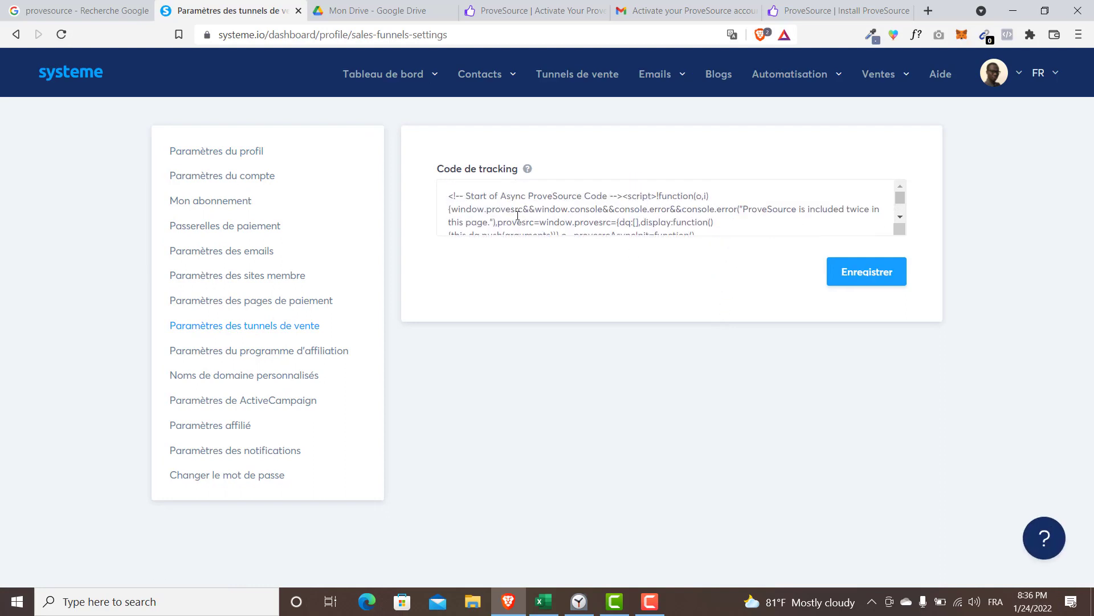
scroll(730, 214, down, 3)
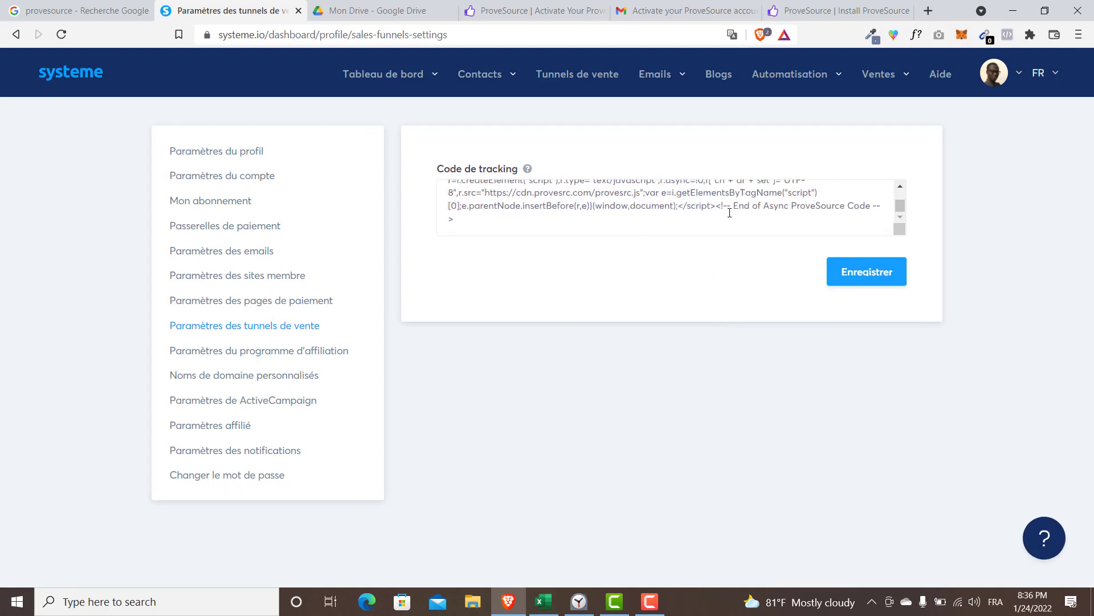
click(849, 273)
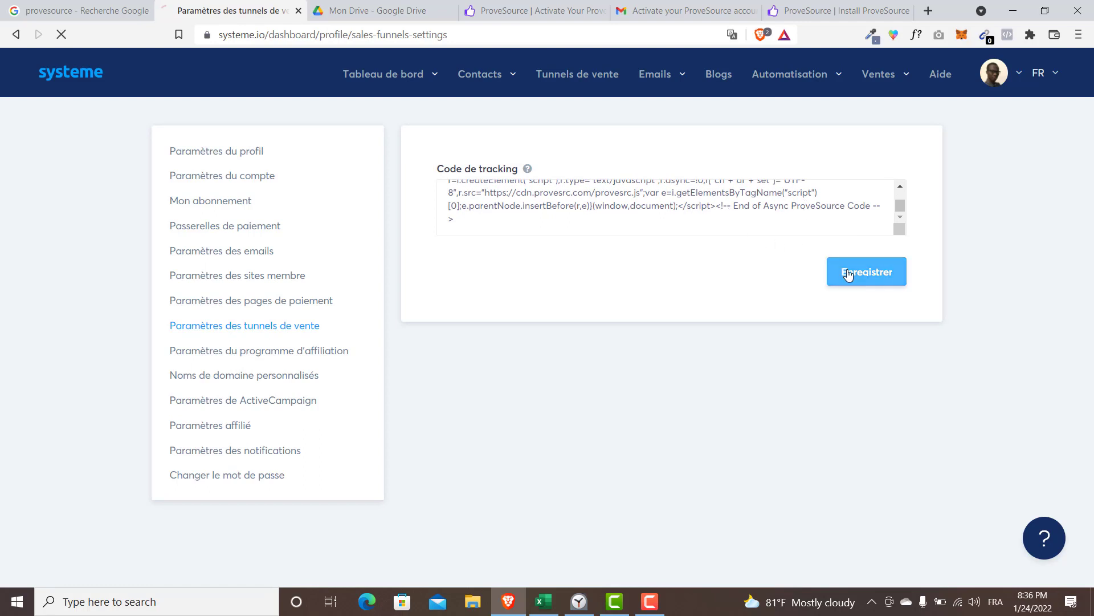
Open the Systeme.io main dashboard and switch back to the ProveSource activation page and activation email.
mouse_move(360, 80)
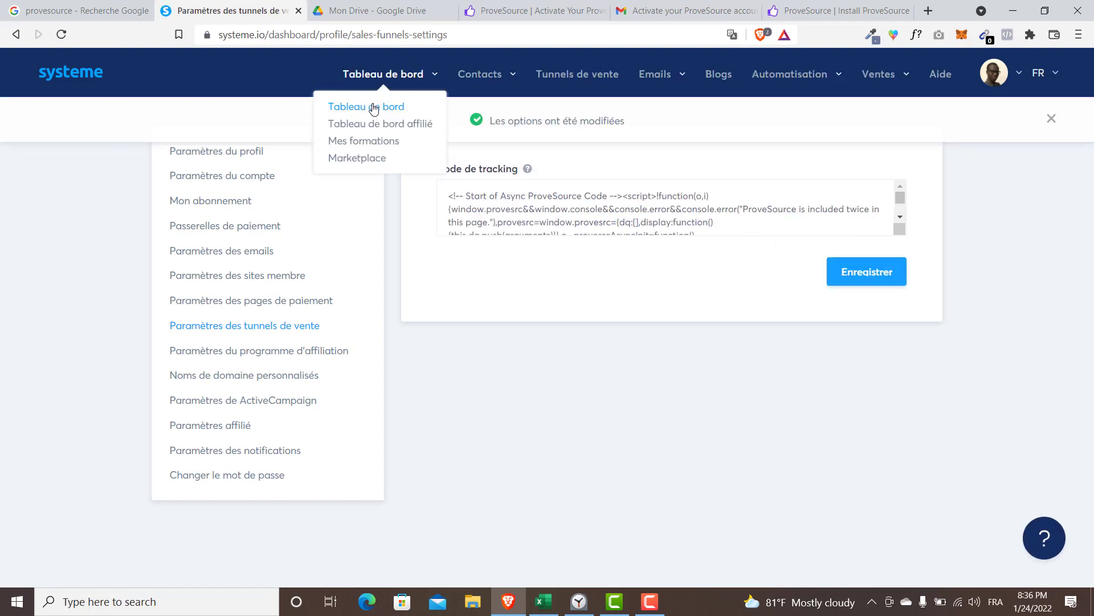
click(370, 104)
click(504, 4)
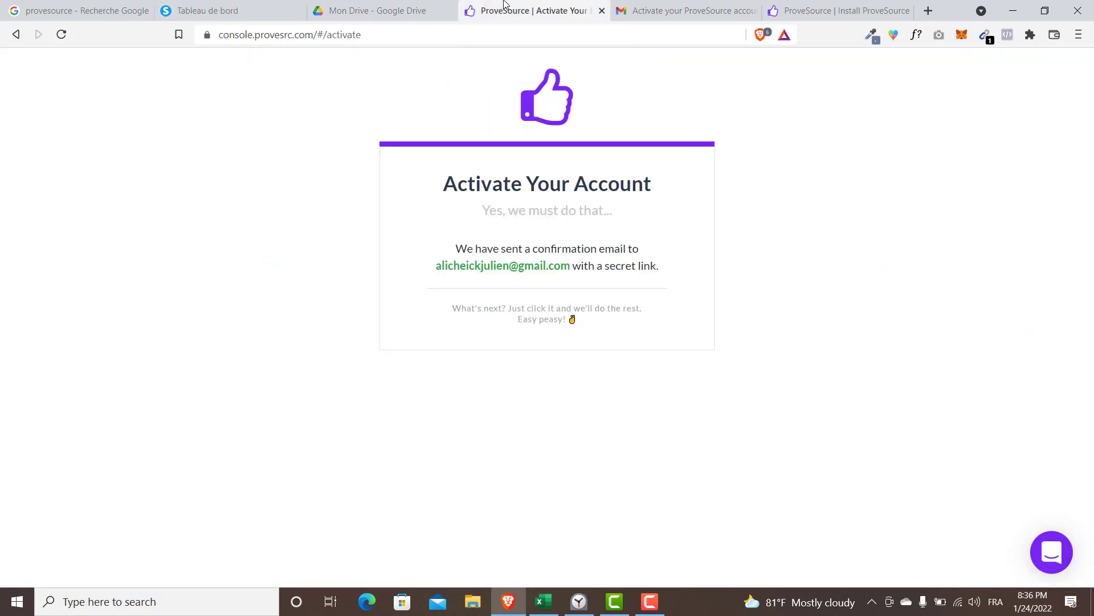
click(676, 13)
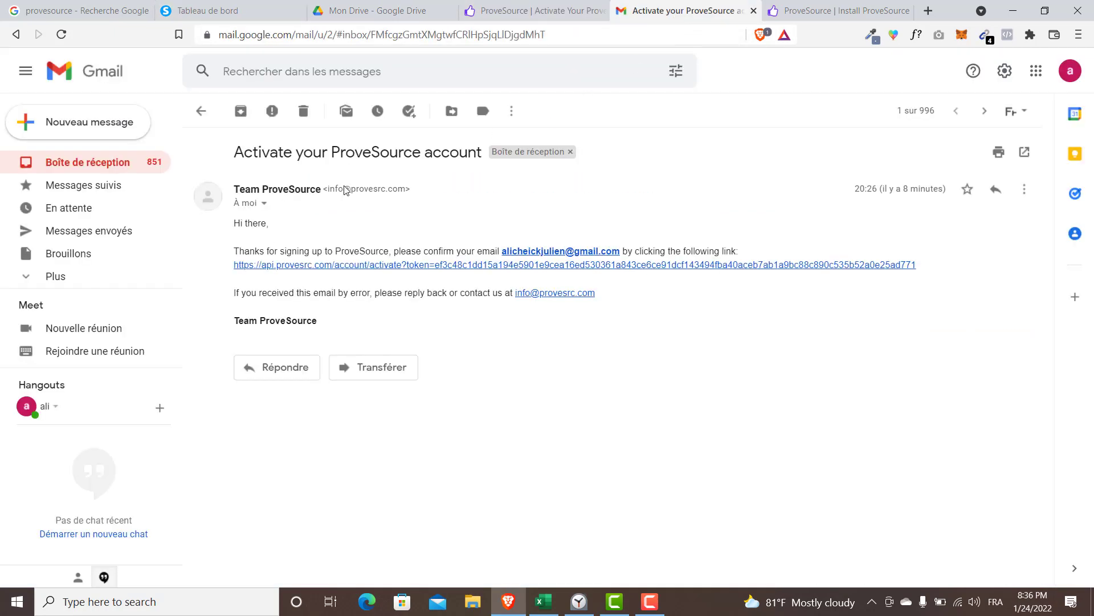
Switch to the ProveSource console and start a new notification from its Notifications page.
click(798, 10)
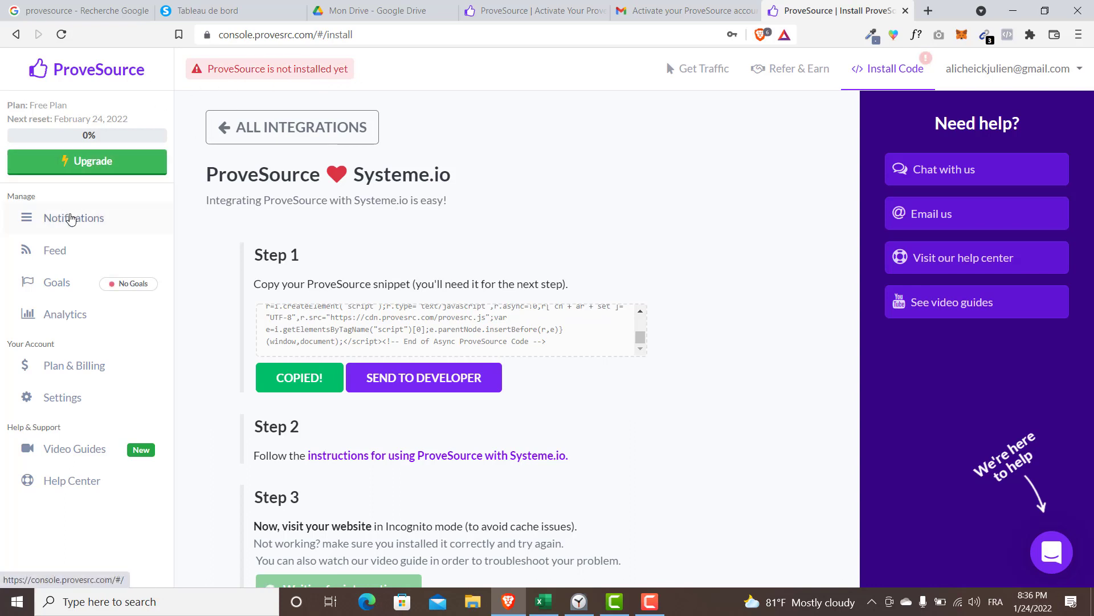
click(76, 218)
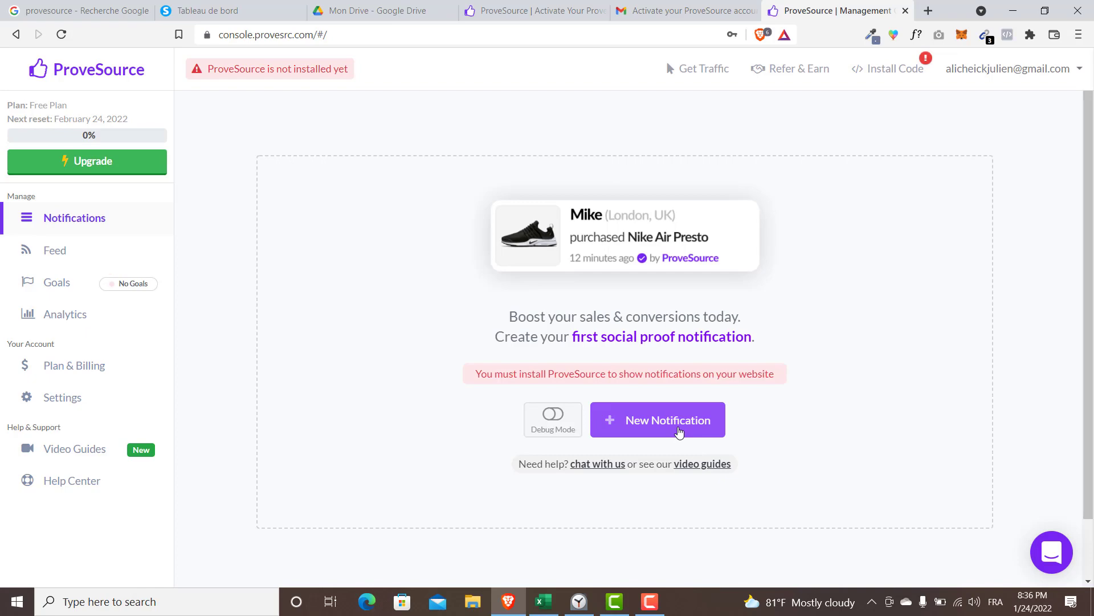
click(678, 431)
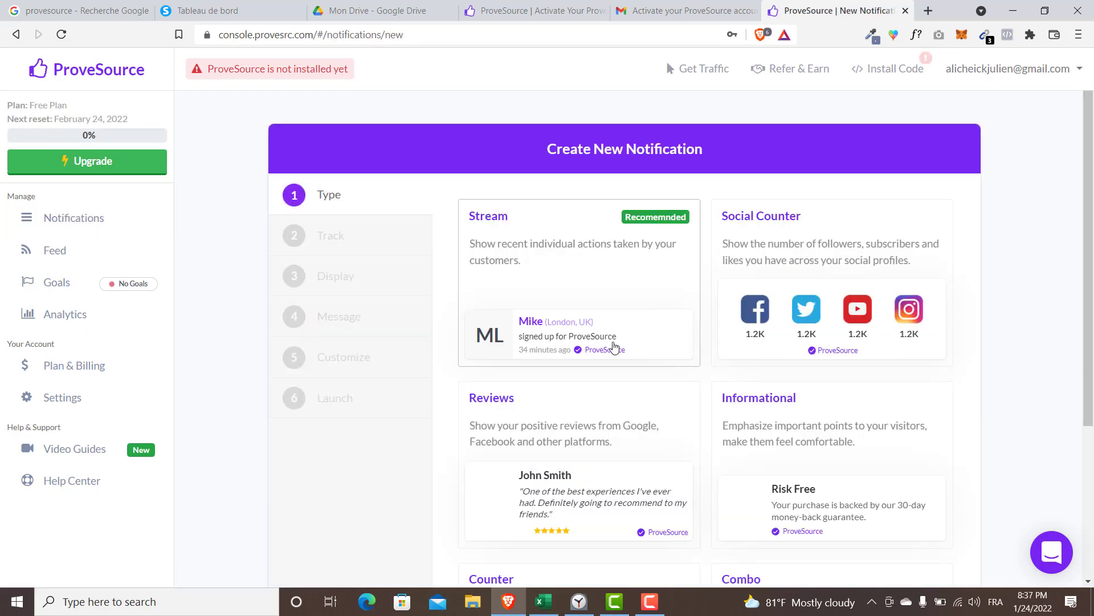
Look through the available notification types and choose Stream for the new notification.
scroll(420, 331, down, 2)
scroll(420, 331, up, 2)
scroll(568, 268, down, 1)
scroll(568, 268, down, 3)
scroll(569, 269, up, 4)
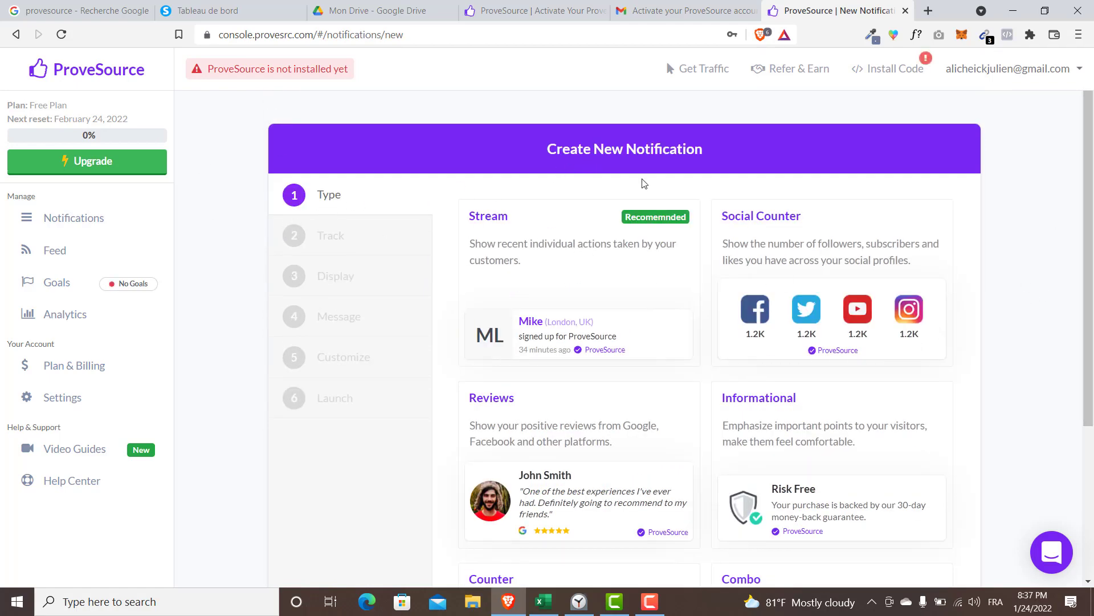
scroll(702, 249, down, 2)
scroll(703, 250, up, 2)
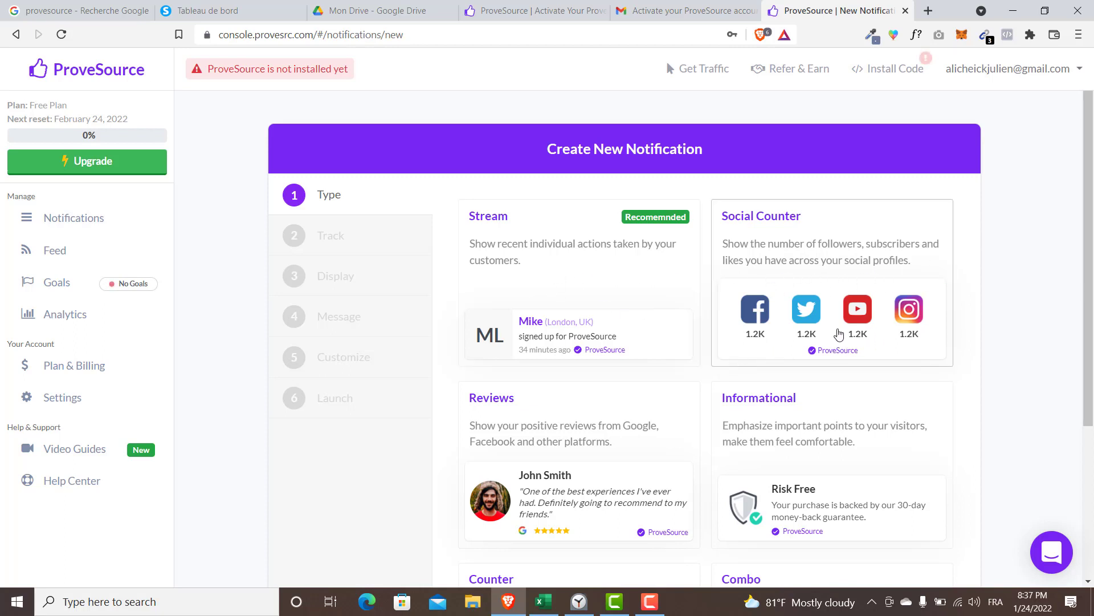
scroll(559, 285, down, 3)
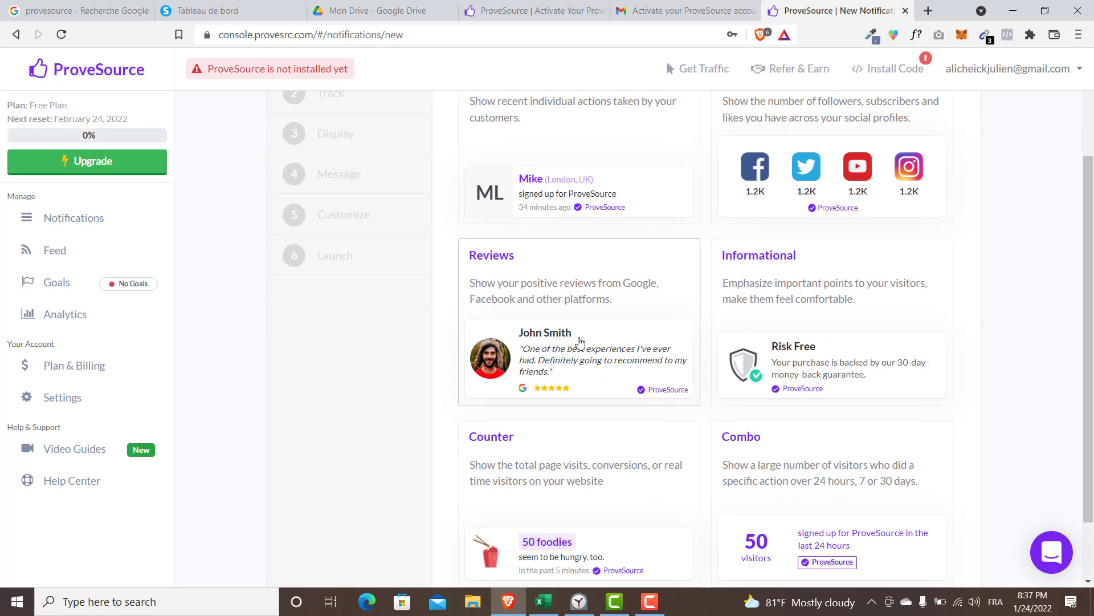
scroll(580, 341, down, 1)
scroll(593, 345, up, 2)
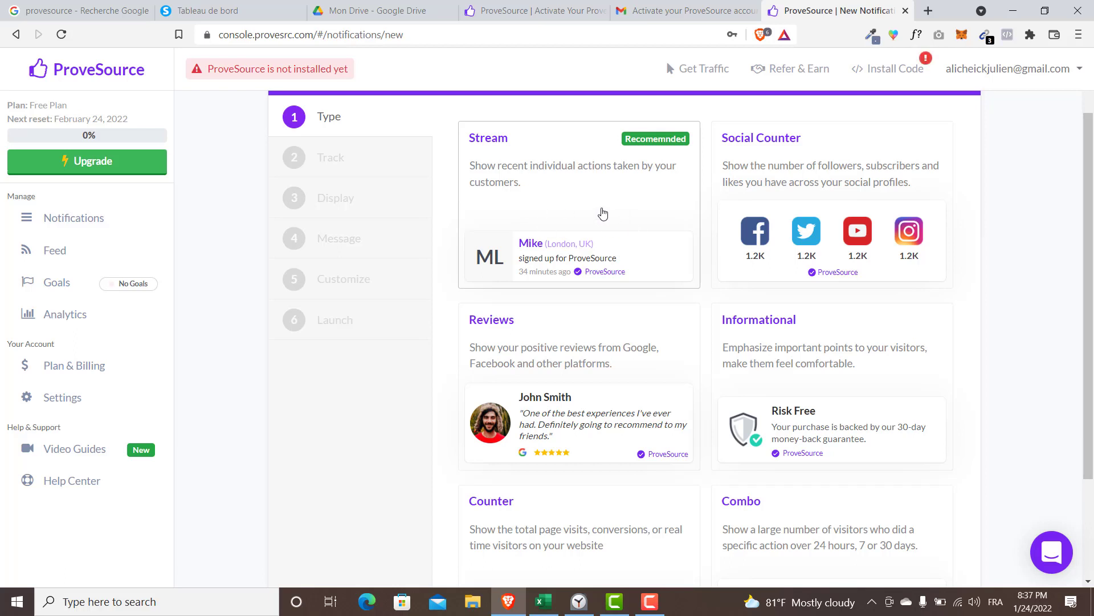
click(602, 213)
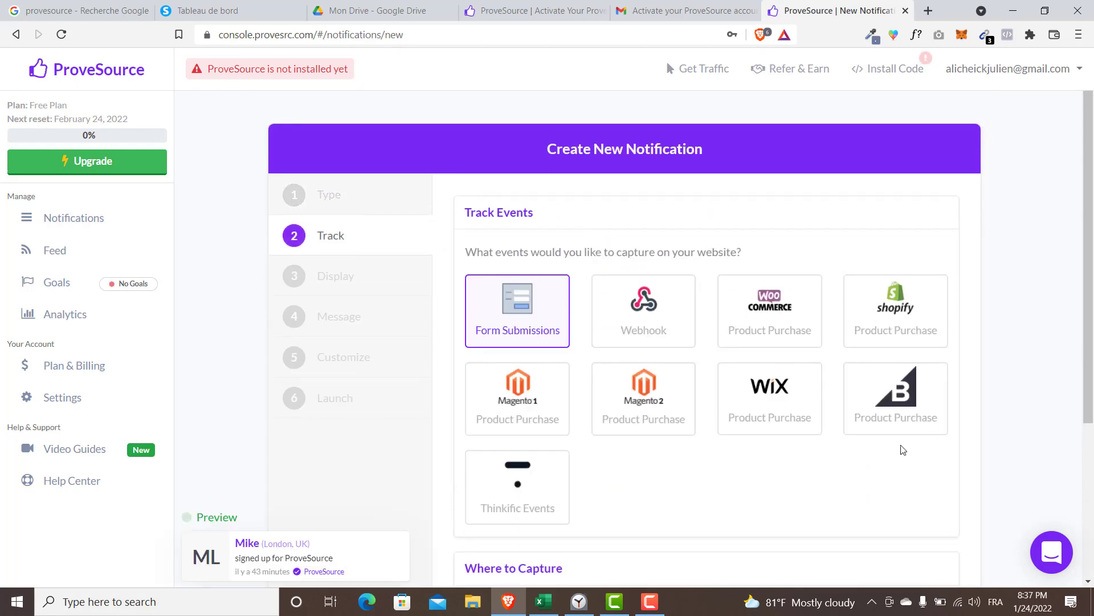
Examine the Track Events sources and the Where to Capture options of the Stream notification.
scroll(775, 444, down, 3)
scroll(713, 416, up, 3)
triple_click(500, 213)
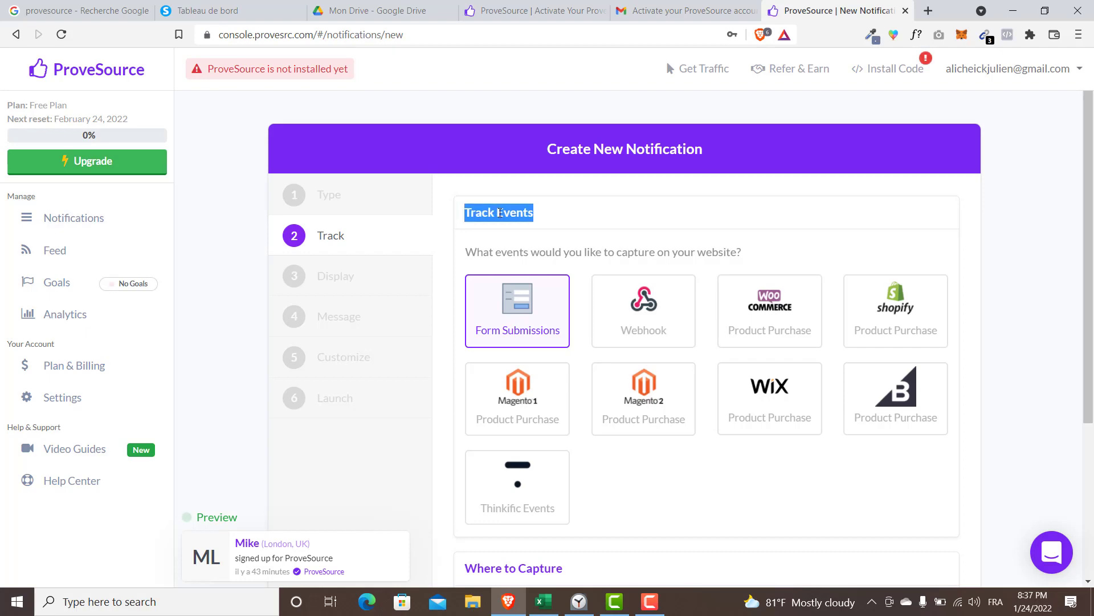
click(543, 223)
scroll(548, 325, down, 3)
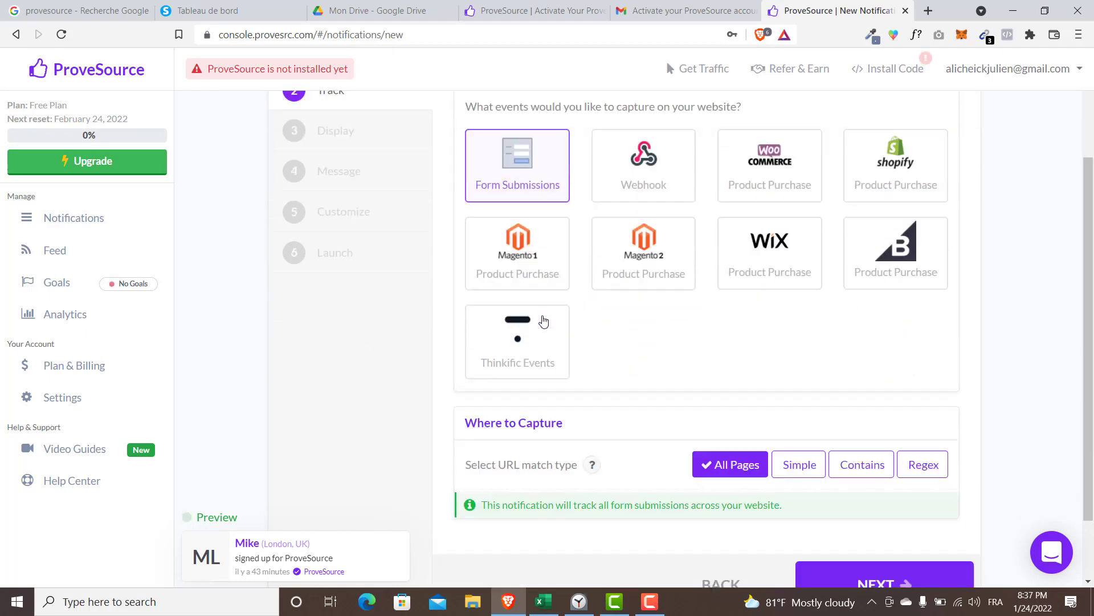
scroll(522, 245, up, 2)
scroll(525, 242, down, 1)
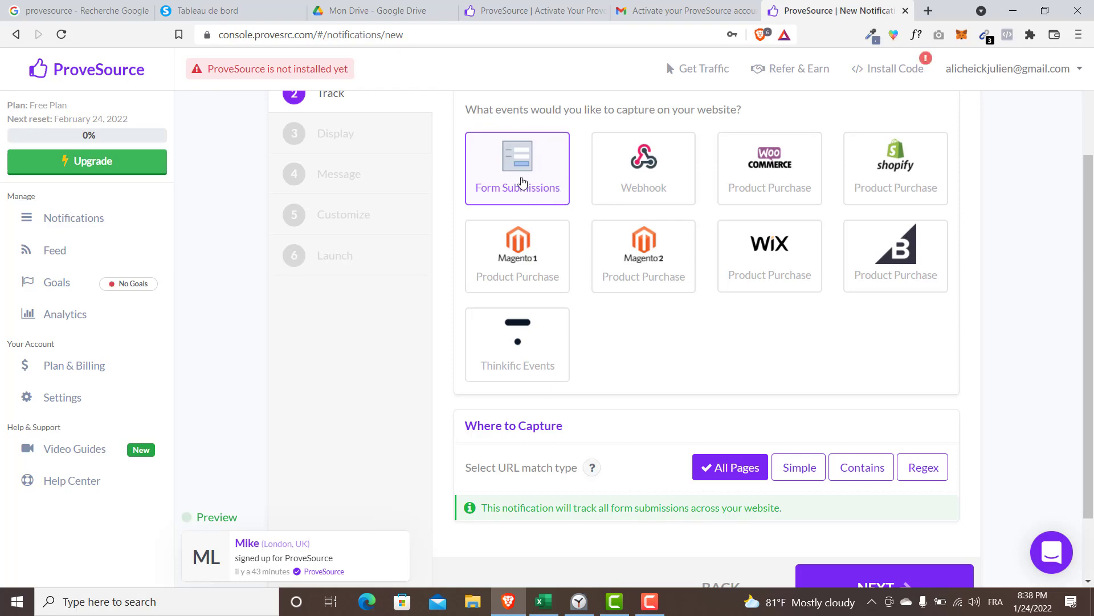
scroll(522, 182, up, 2)
scroll(522, 193, down, 2)
scroll(519, 217, up, 2)
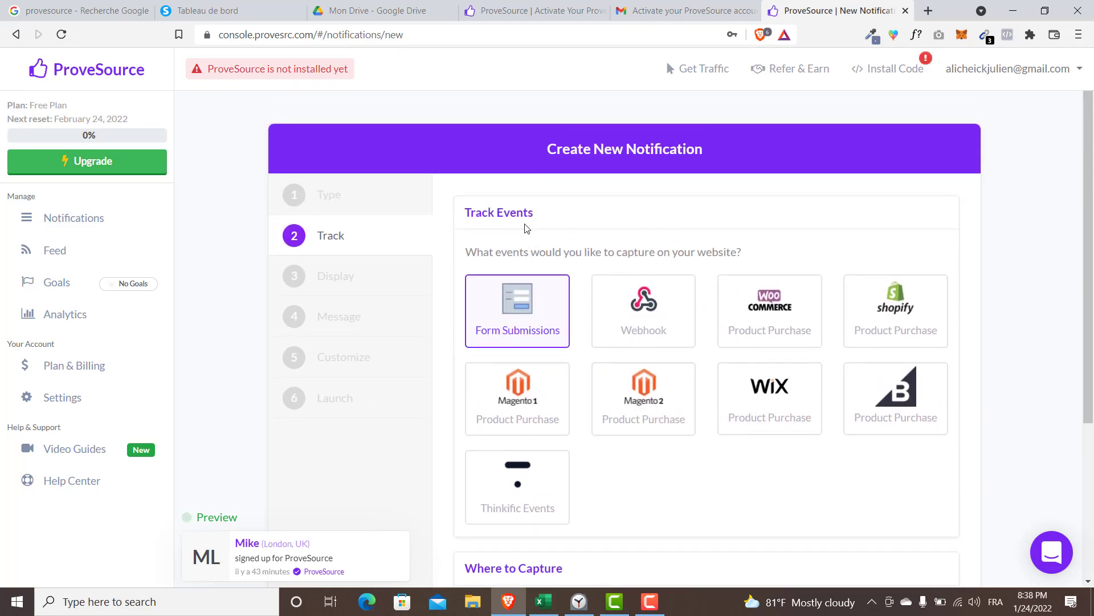
Keep Form Submissions as the tracked event, captured on All Pages, and continue to the Display stage.
triple_click(503, 214)
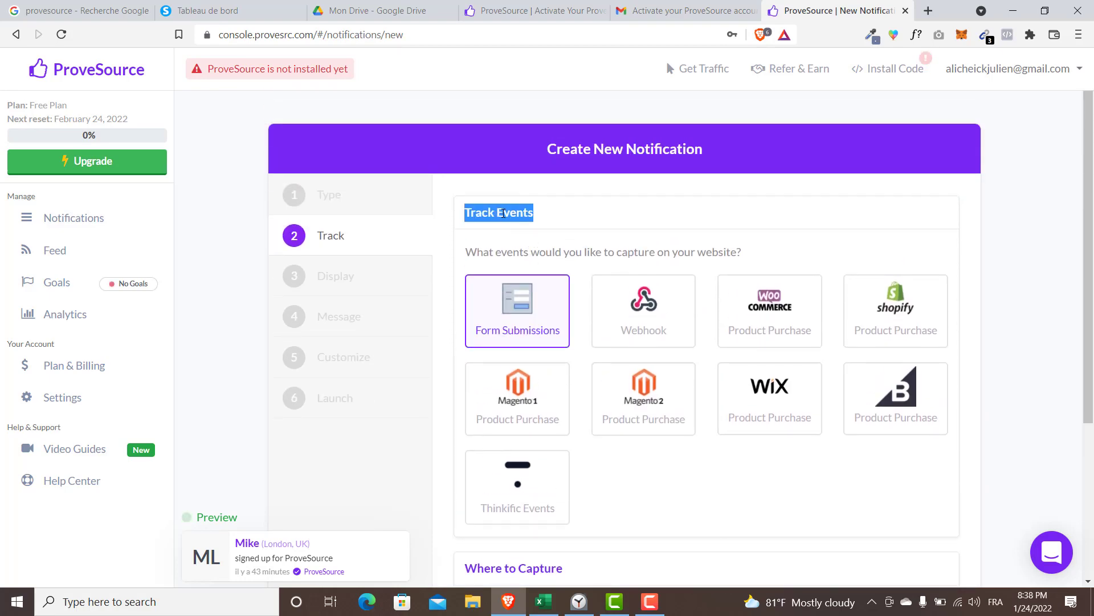
click(530, 277)
scroll(686, 357, down, 4)
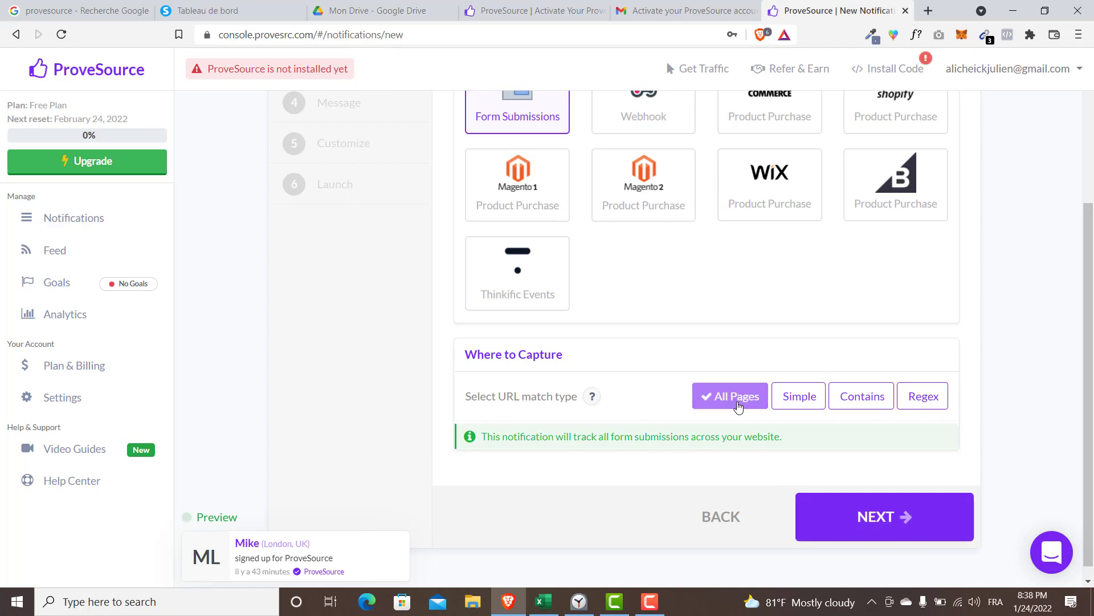
click(715, 388)
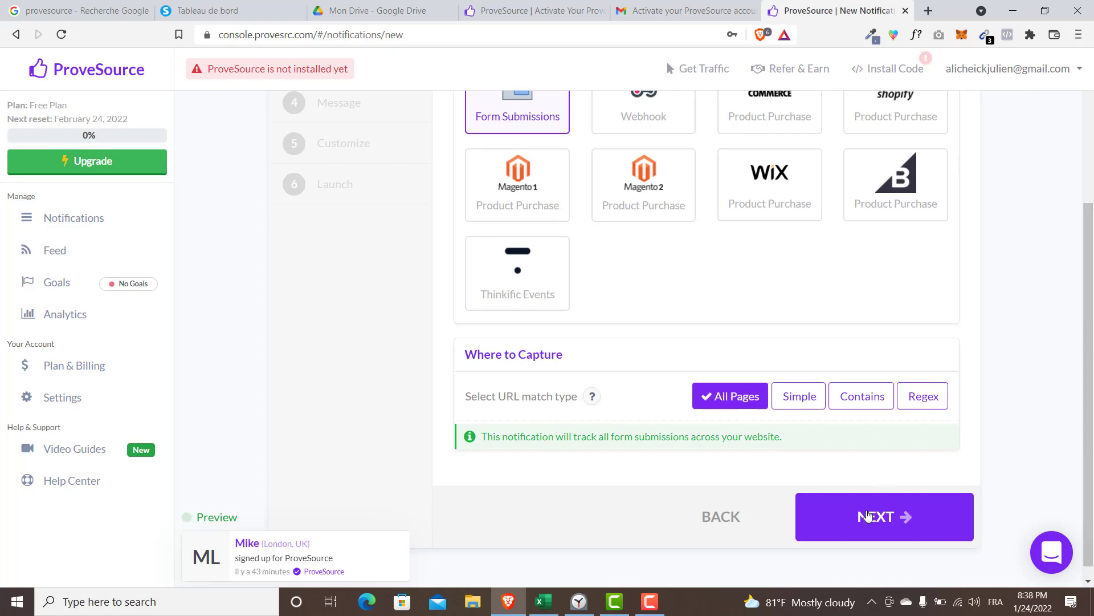
click(881, 528)
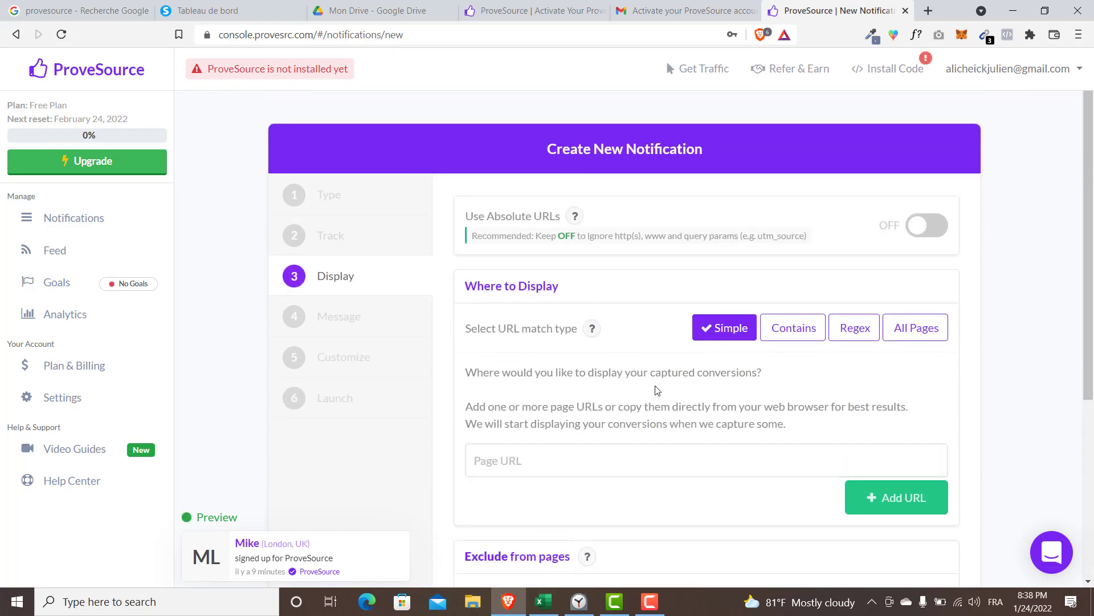
Review the Where to Display and Exclude from pages settings, ending at the empty Page URL field.
scroll(667, 356, down, 2)
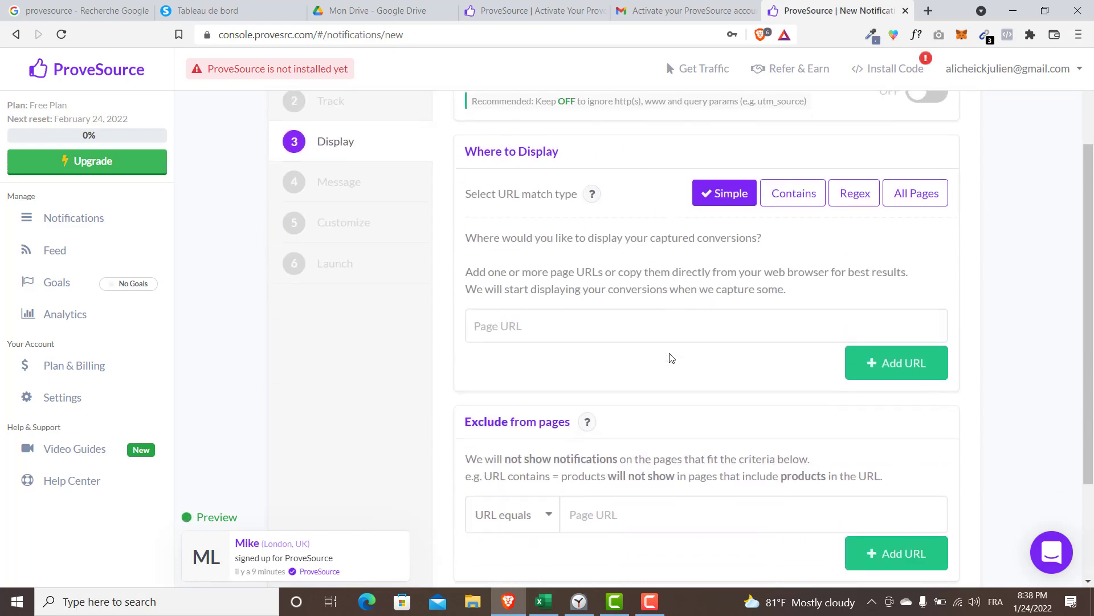
scroll(659, 362, up, 2)
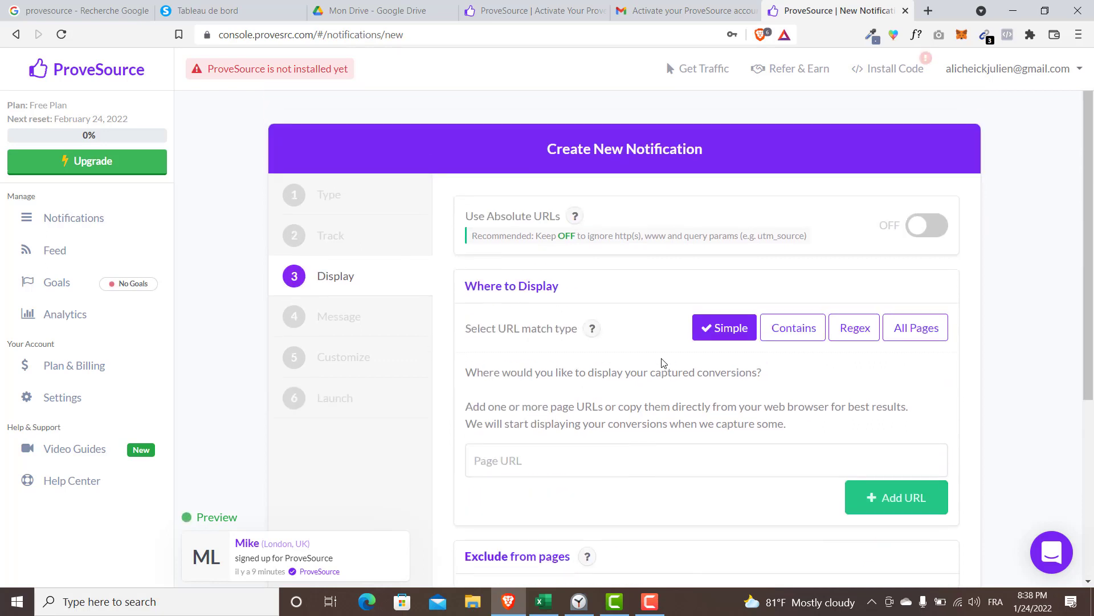
triple_click(524, 291)
click(572, 286)
click(638, 467)
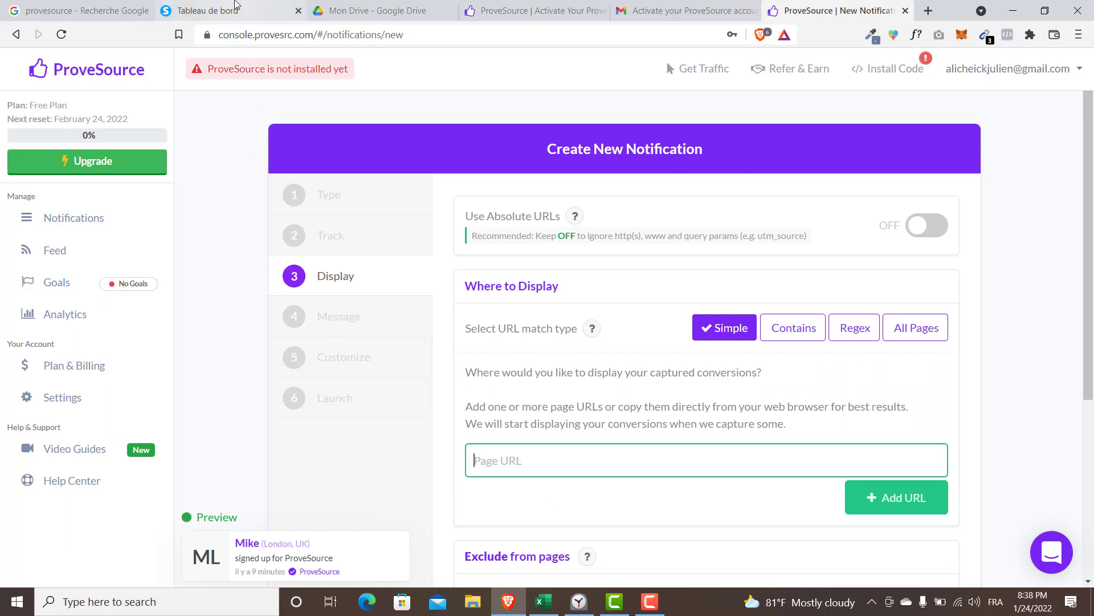
Switch to Systeme.io and open the first capture page (Page de capture) of the Master Affiliation sales funnel.
click(206, 11)
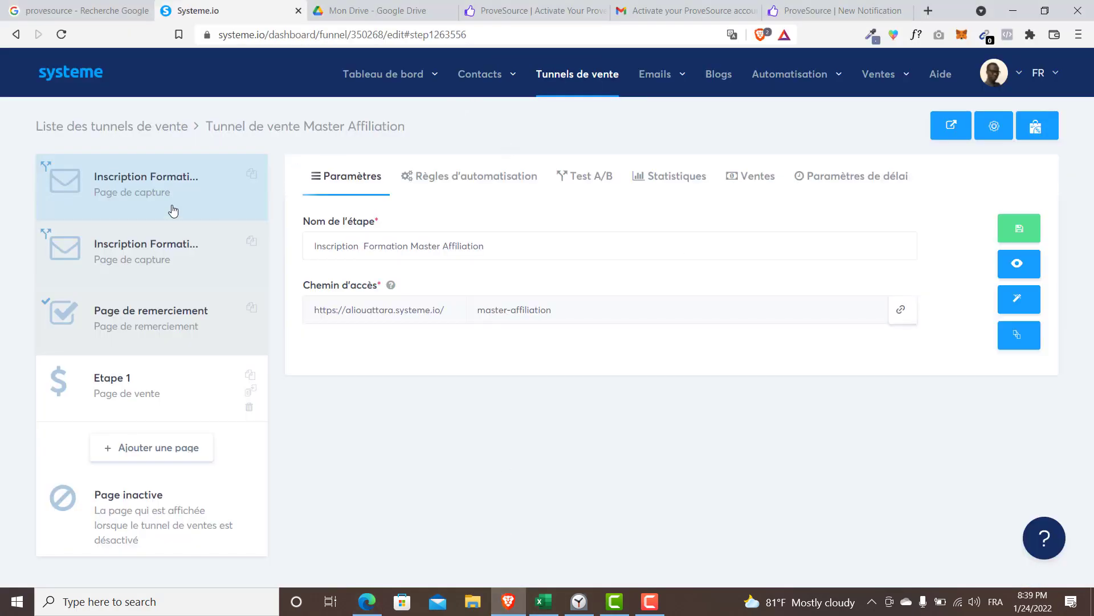
click(173, 211)
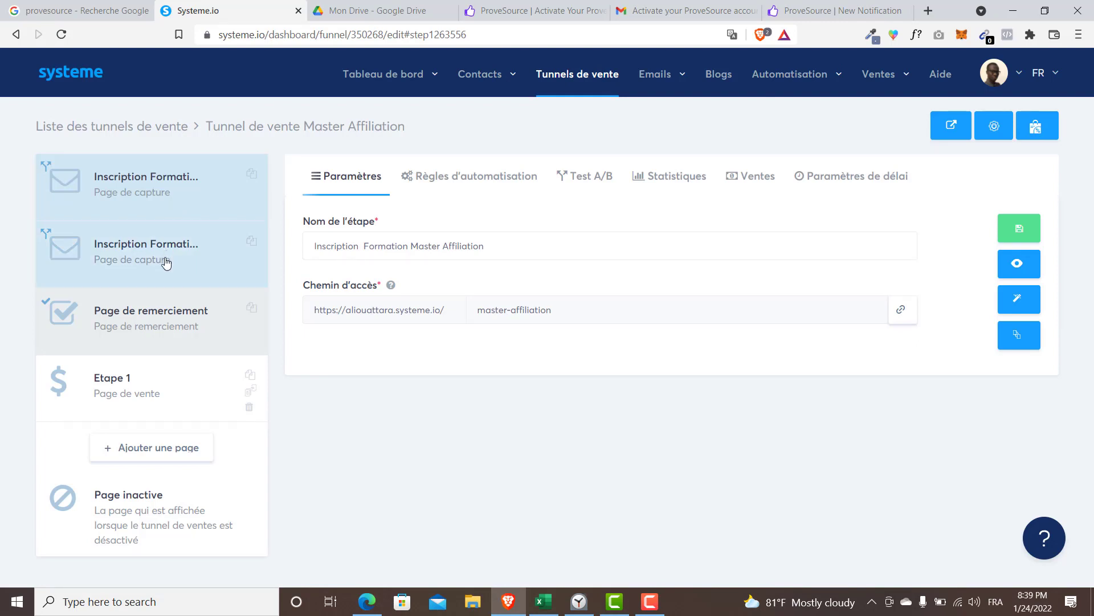
click(137, 196)
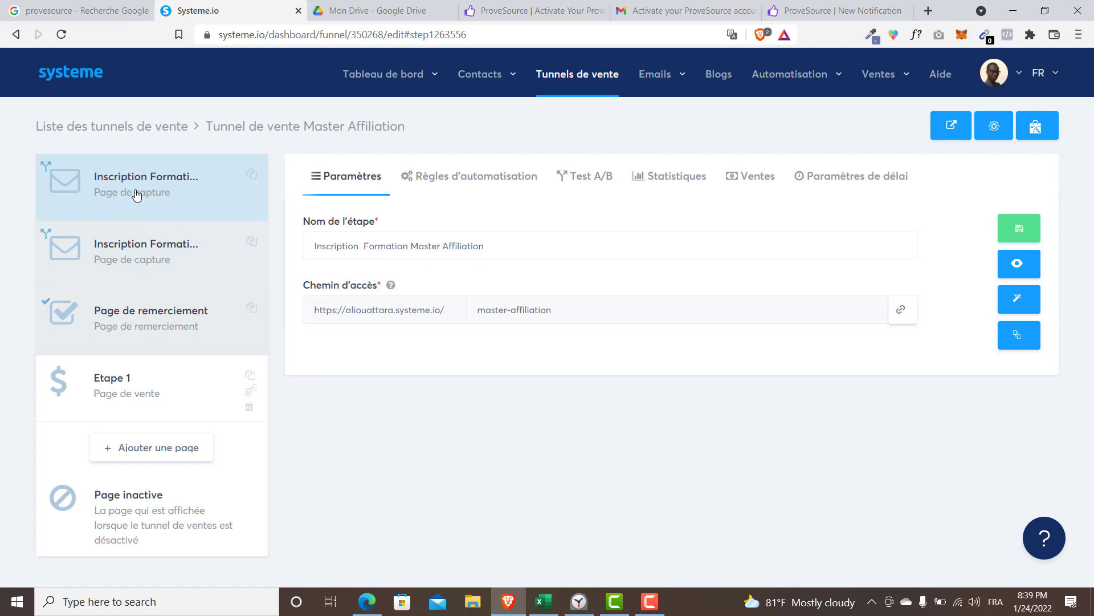
click(137, 195)
click(158, 259)
click(151, 198)
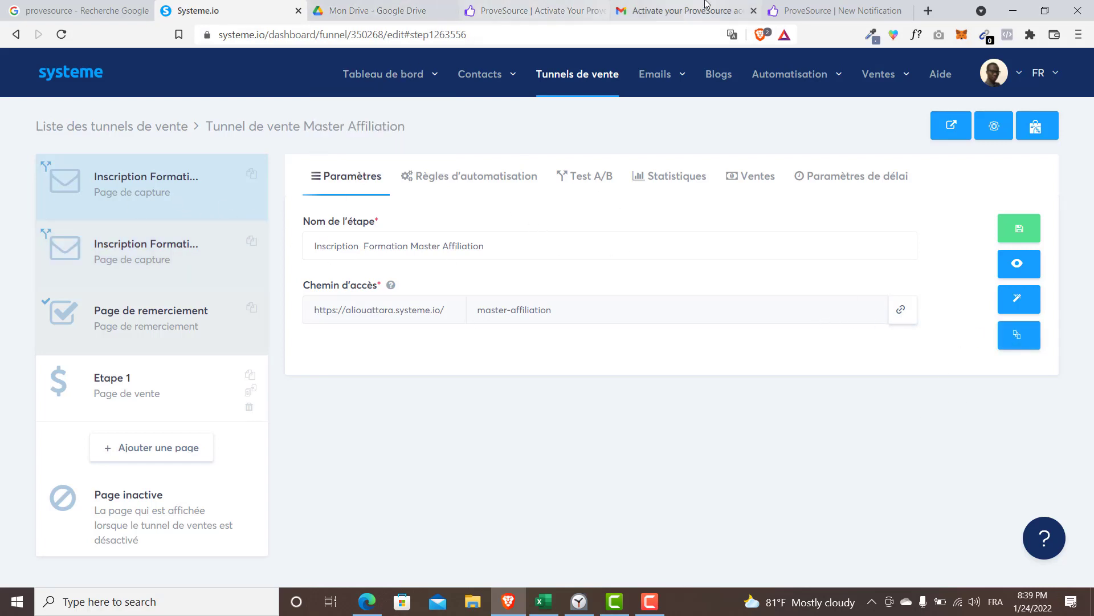
Switch back to ProveSource and recheck the Where to Display section.
click(804, 9)
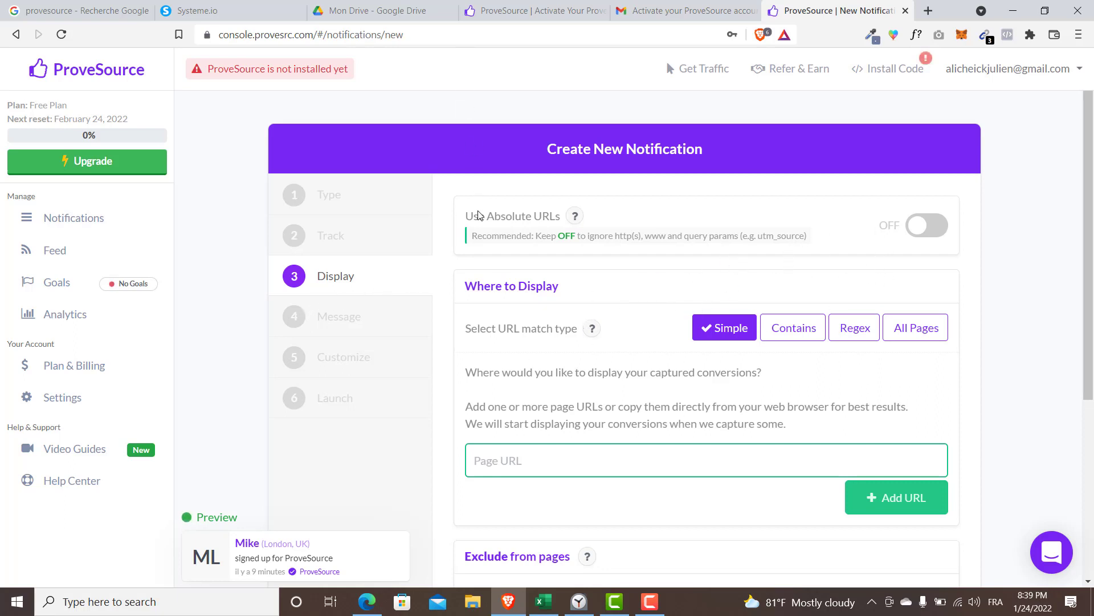
triple_click(521, 289)
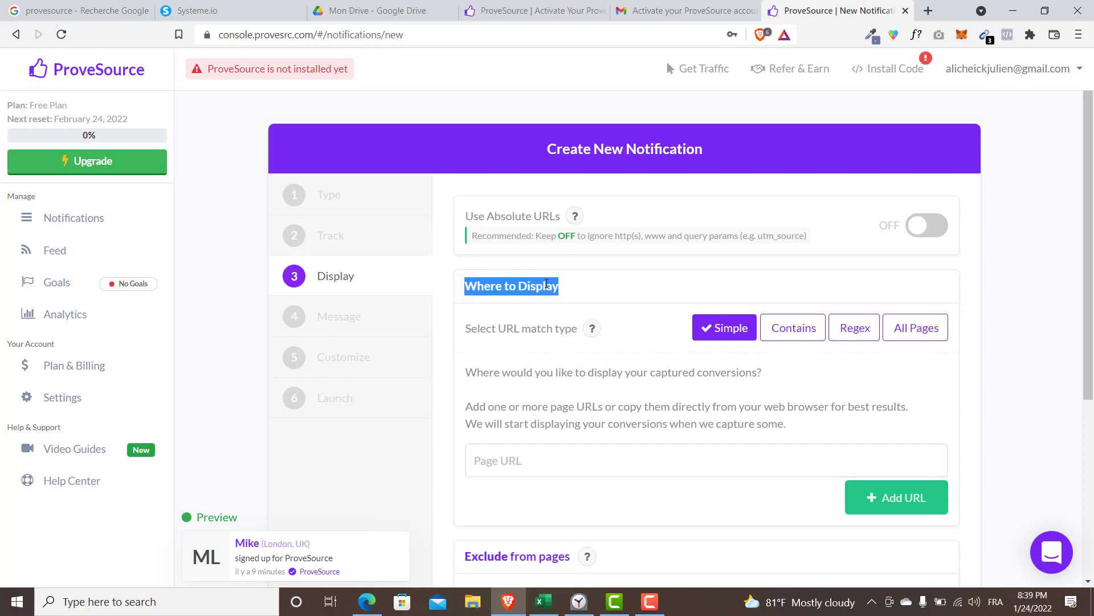
click(582, 271)
Copy the master-affiliation capture page link from Systeme.io and enter it as the notification's display page URL in ProveSource.
click(281, 5)
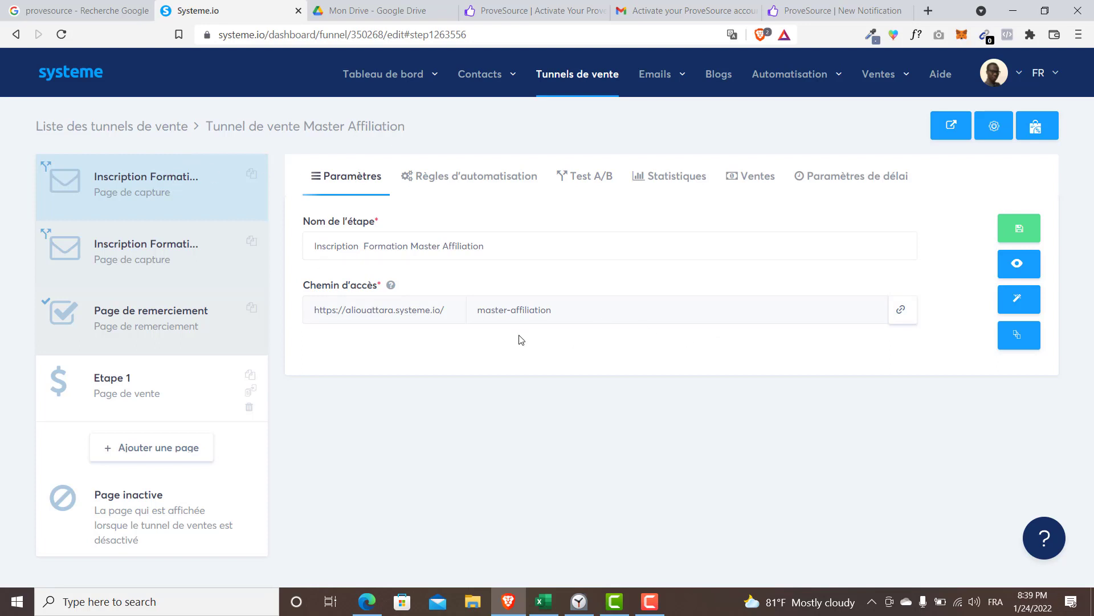
click(901, 311)
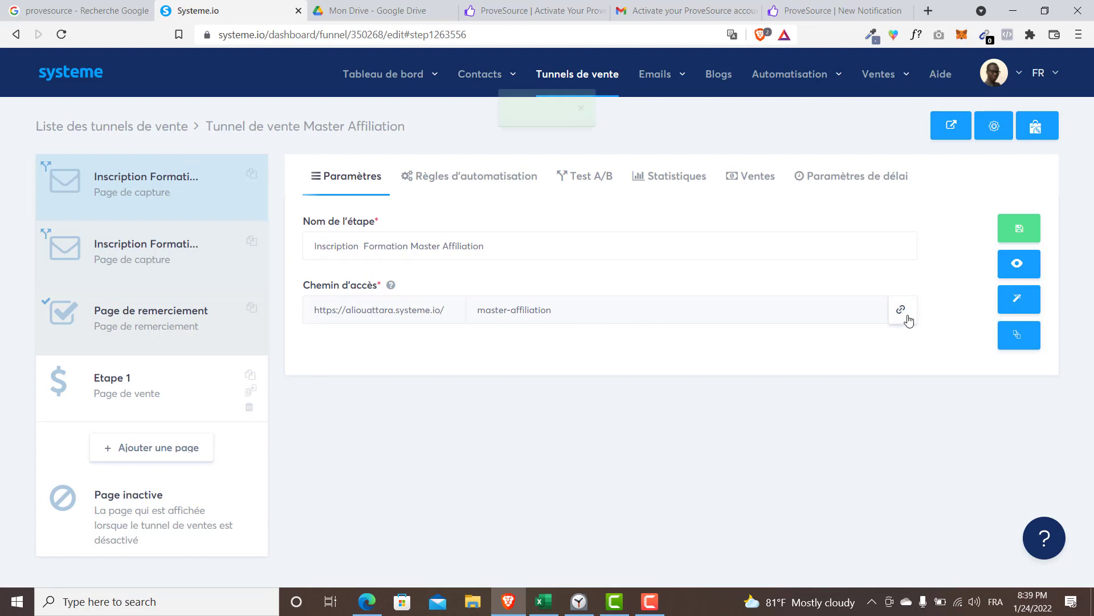
click(771, 5)
click(549, 451)
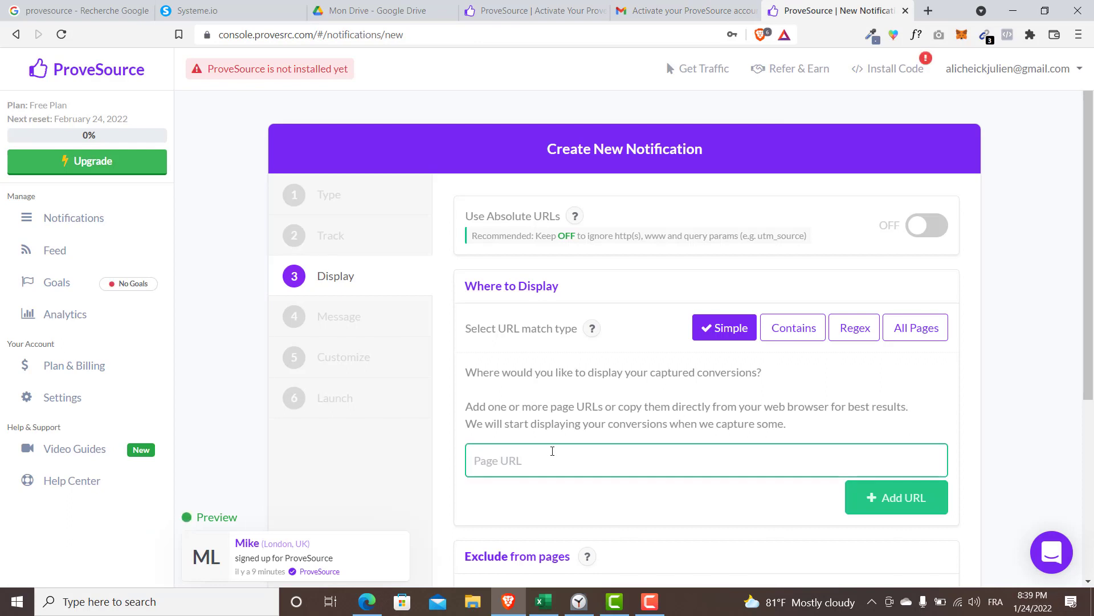
text(https://aliouattara.systeme.io/master-affiliation)
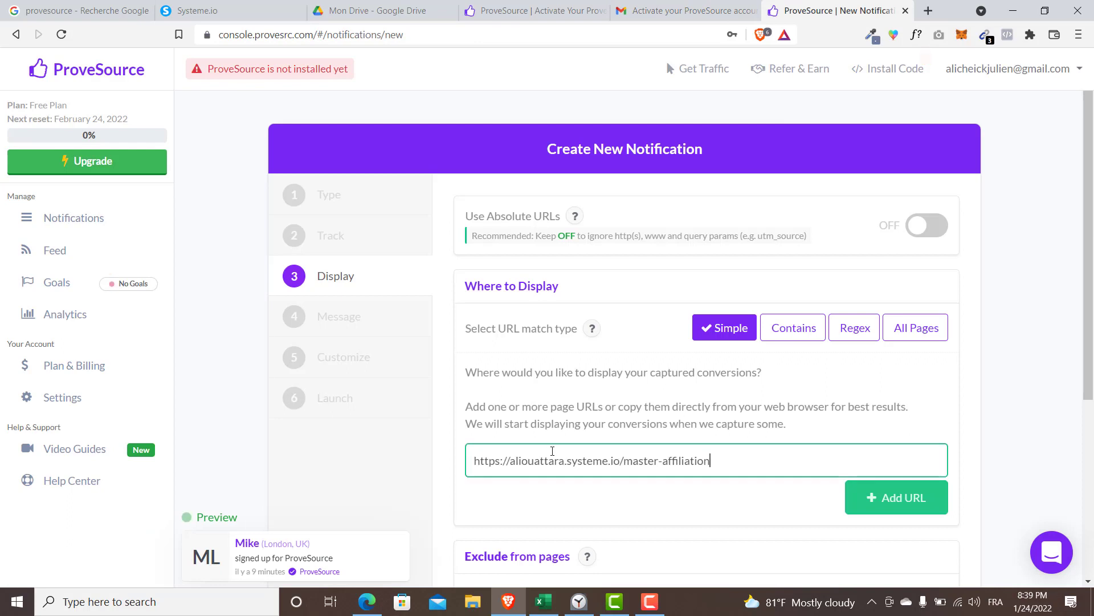
Add a second display URL using the felicitations-inscription link copied from the funnel's thank-you page (Page de remerciement) in Systeme.io.
click(877, 509)
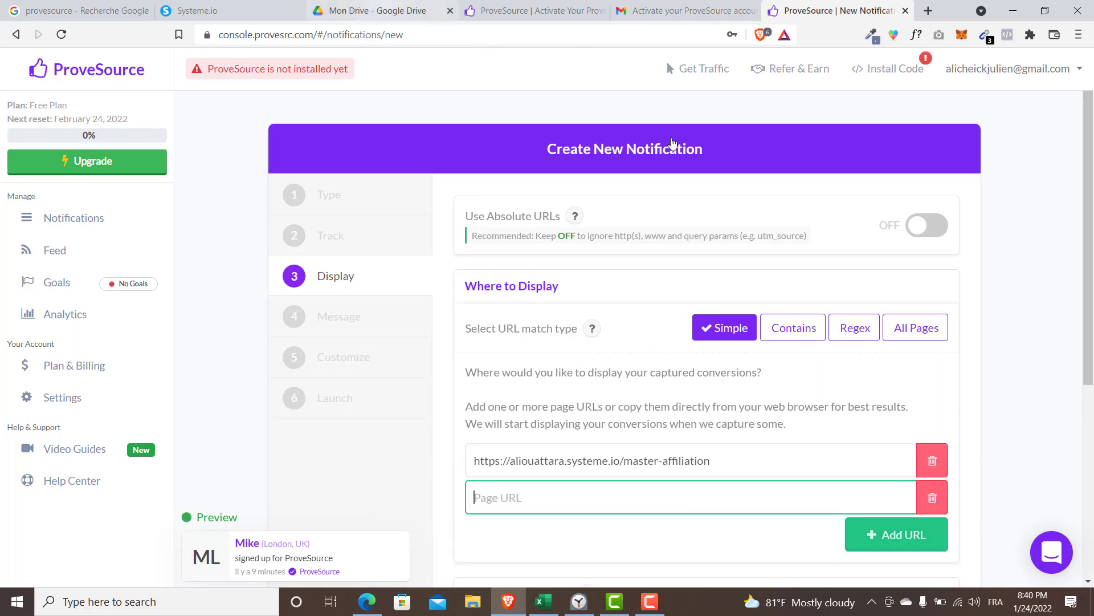
click(197, 10)
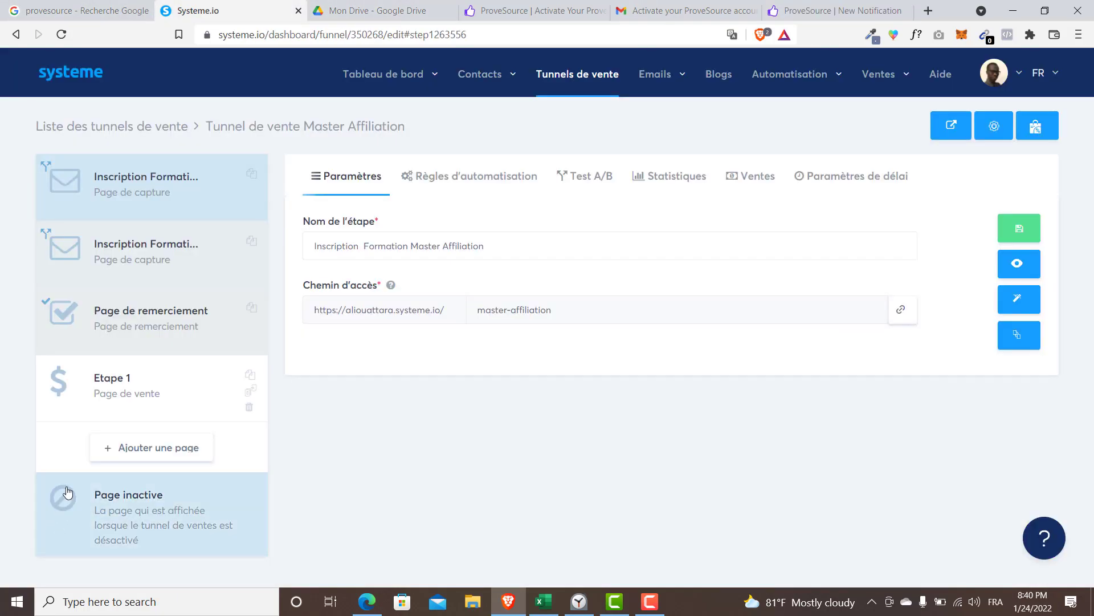
click(136, 310)
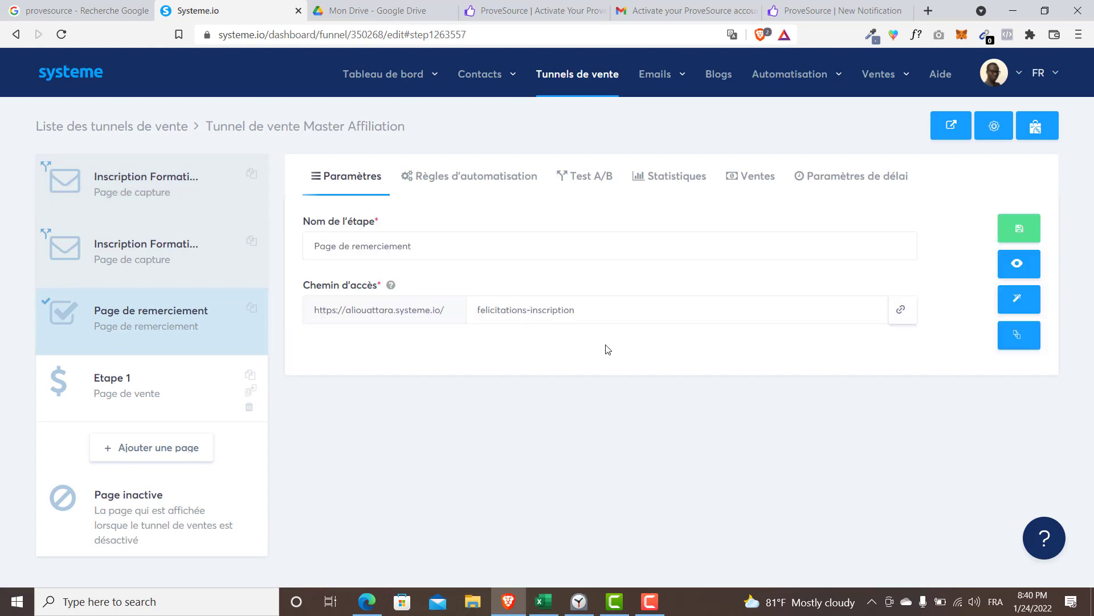
click(906, 323)
click(833, 11)
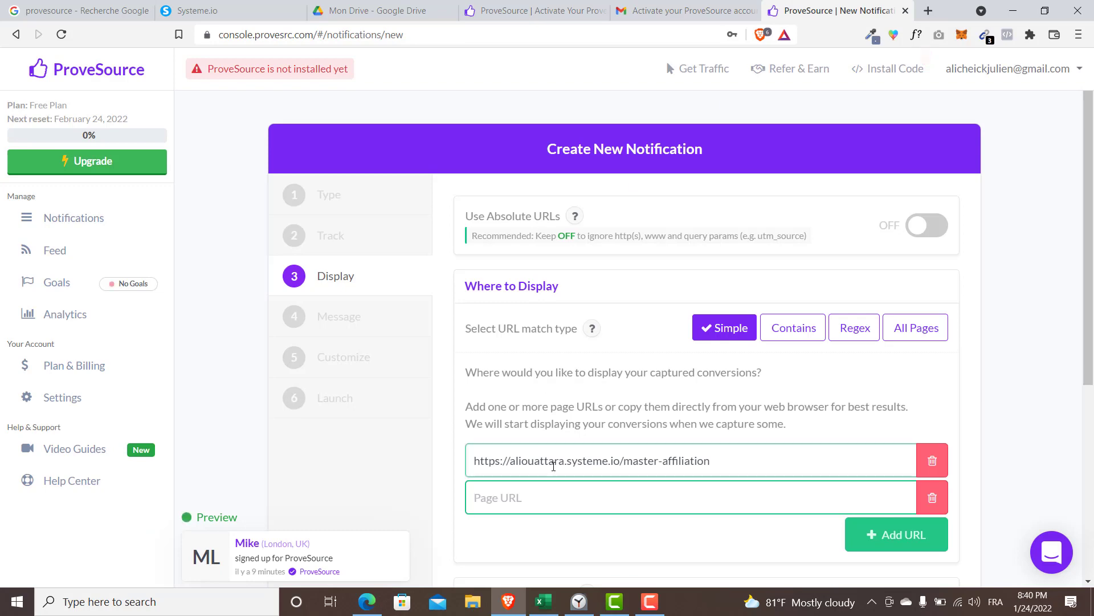
key(ctrl+v)
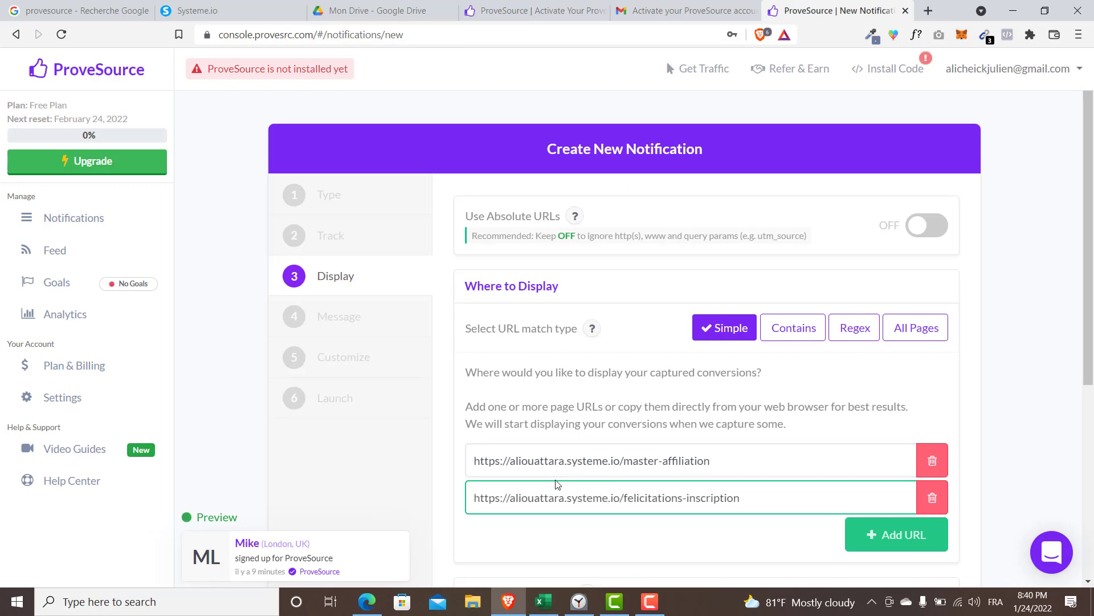
scroll(540, 527, down, 5)
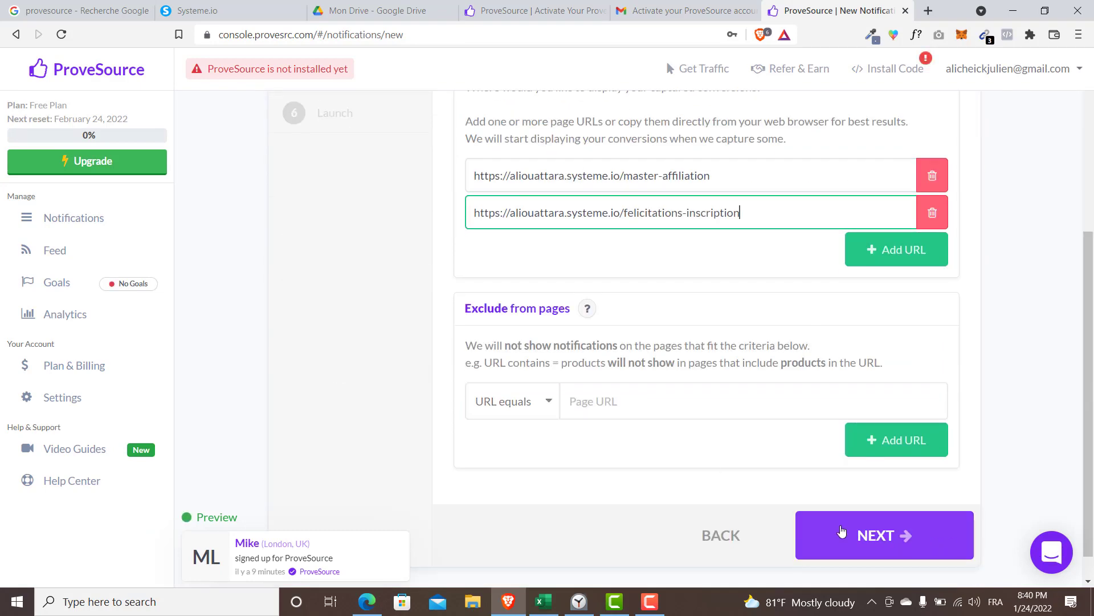
Check the notification's display URLs and continue to the Message stage without excluding any pages.
scroll(860, 525, up, 5)
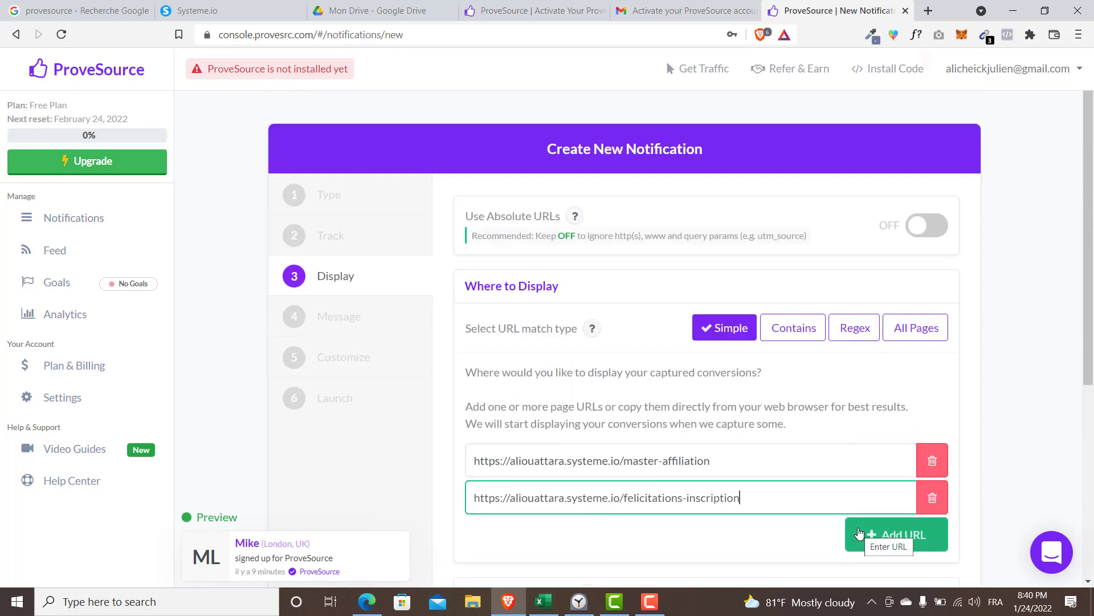
scroll(732, 353, down, 5)
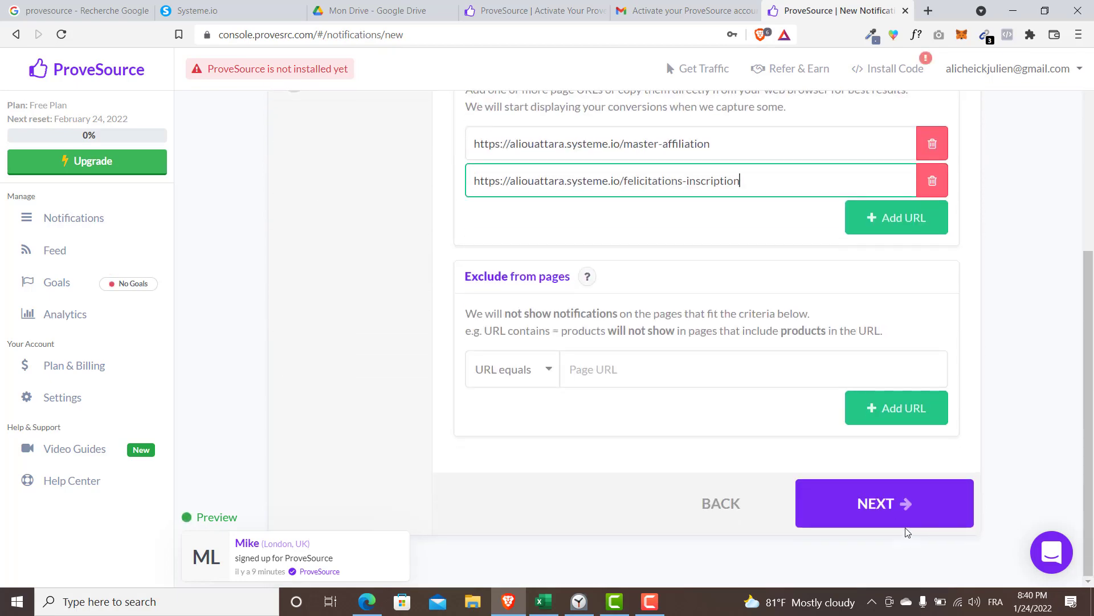
click(899, 503)
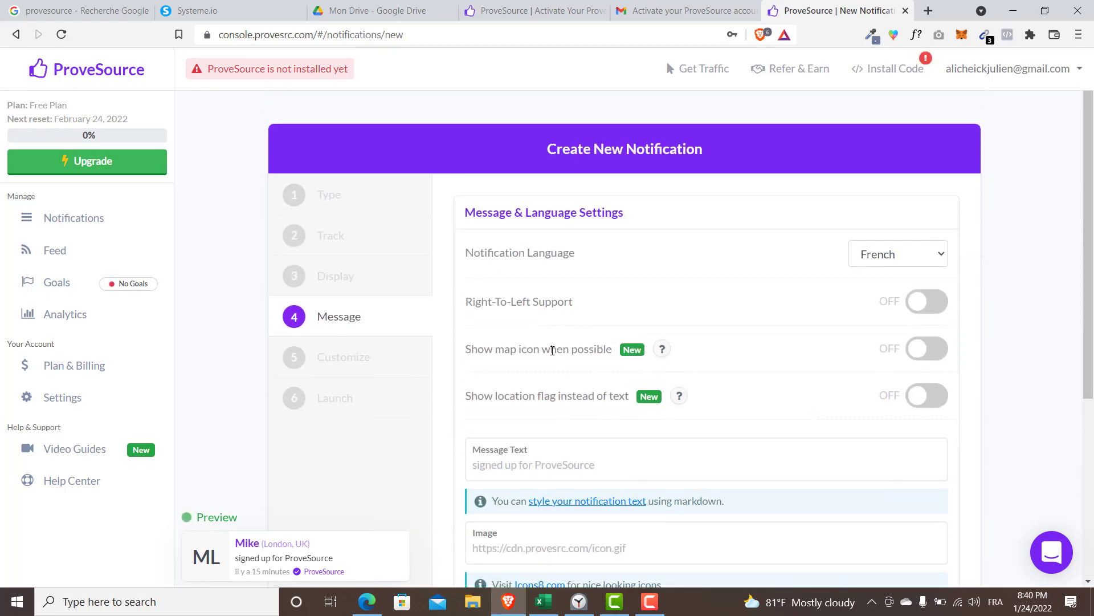
Set the notification's message text to "vient de s'inscrire à la formation gratuite".
scroll(530, 372, down, 3)
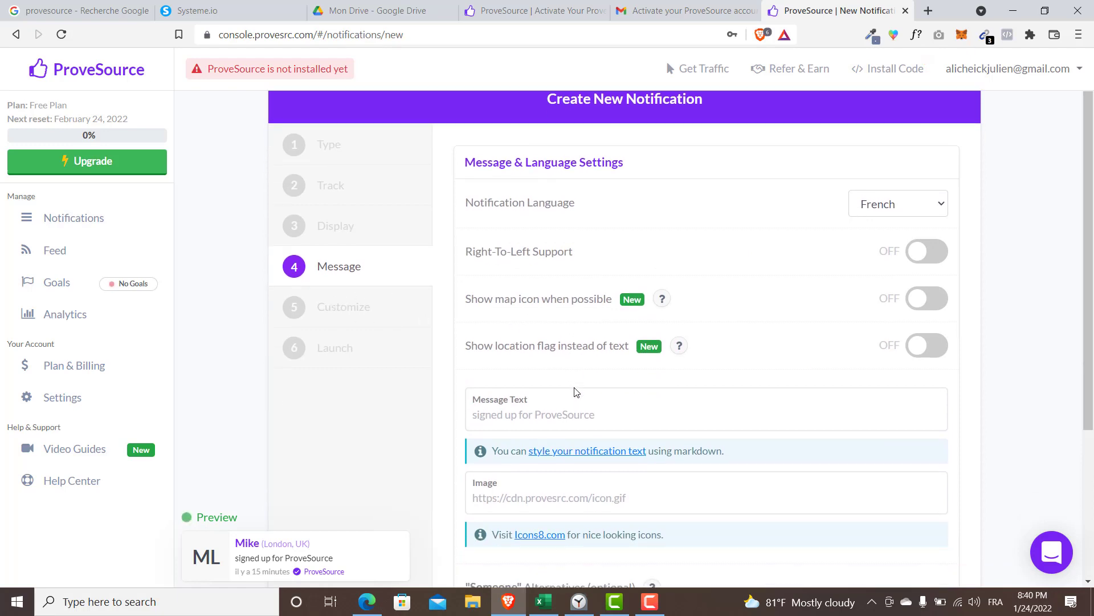
click(576, 329)
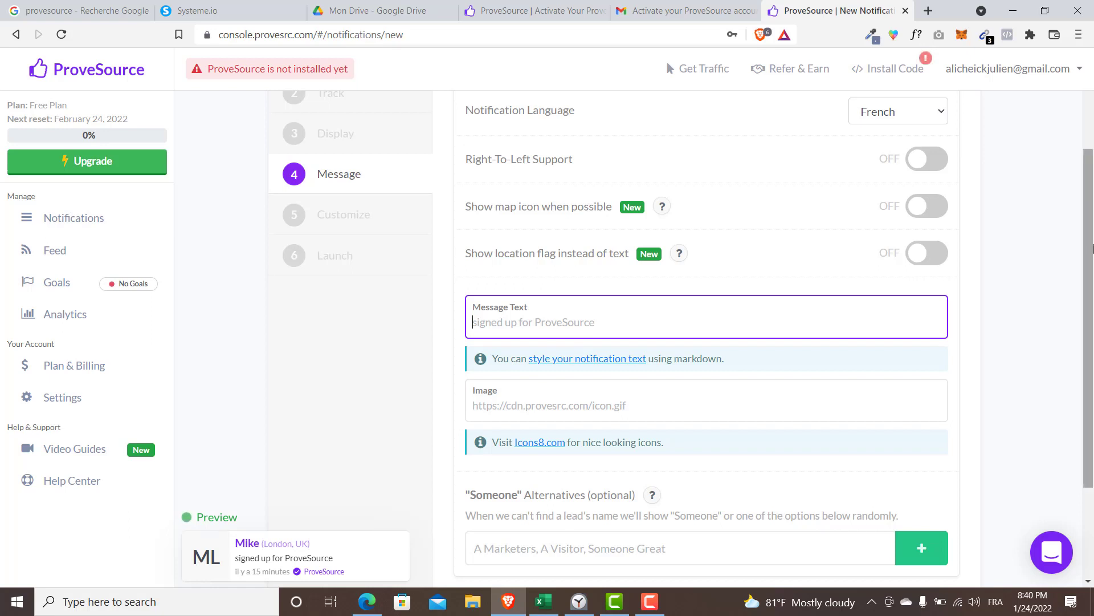
key(F10)
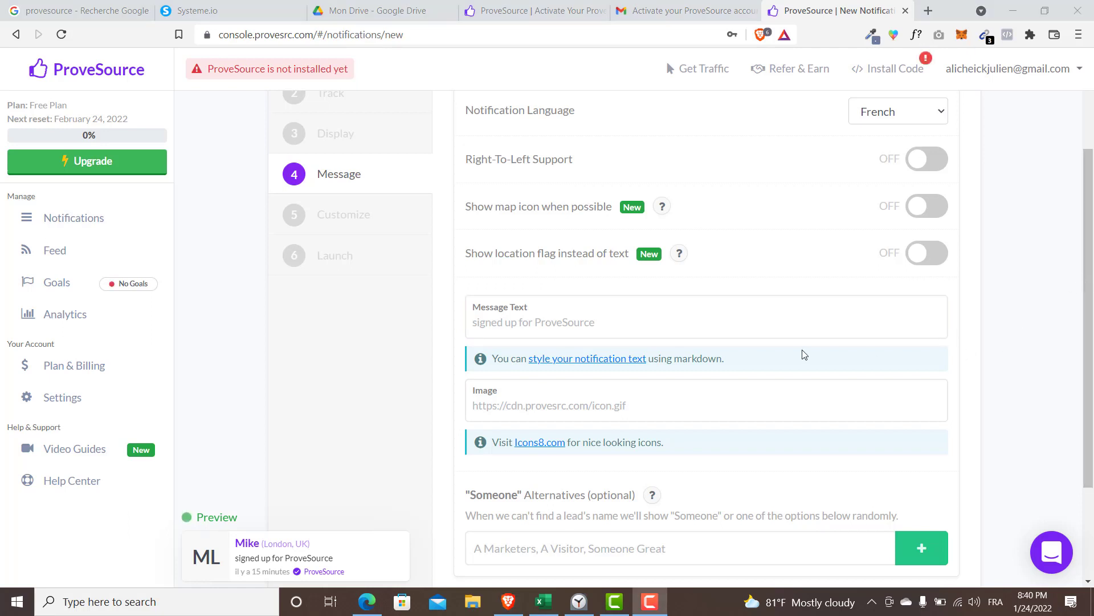
click(788, 332)
text(v)
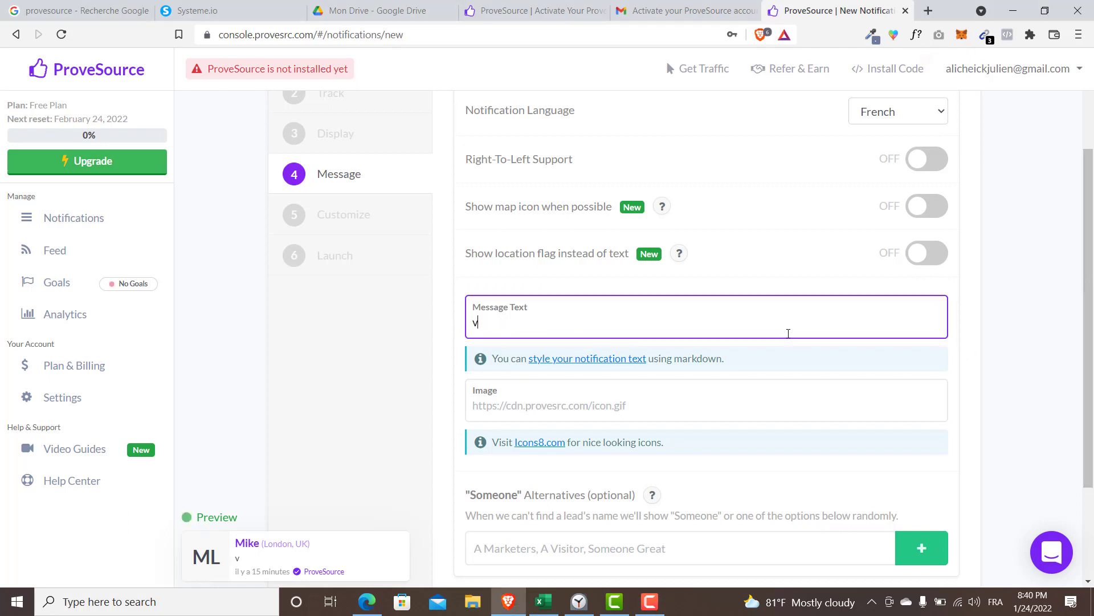
text(ient de s'insc)
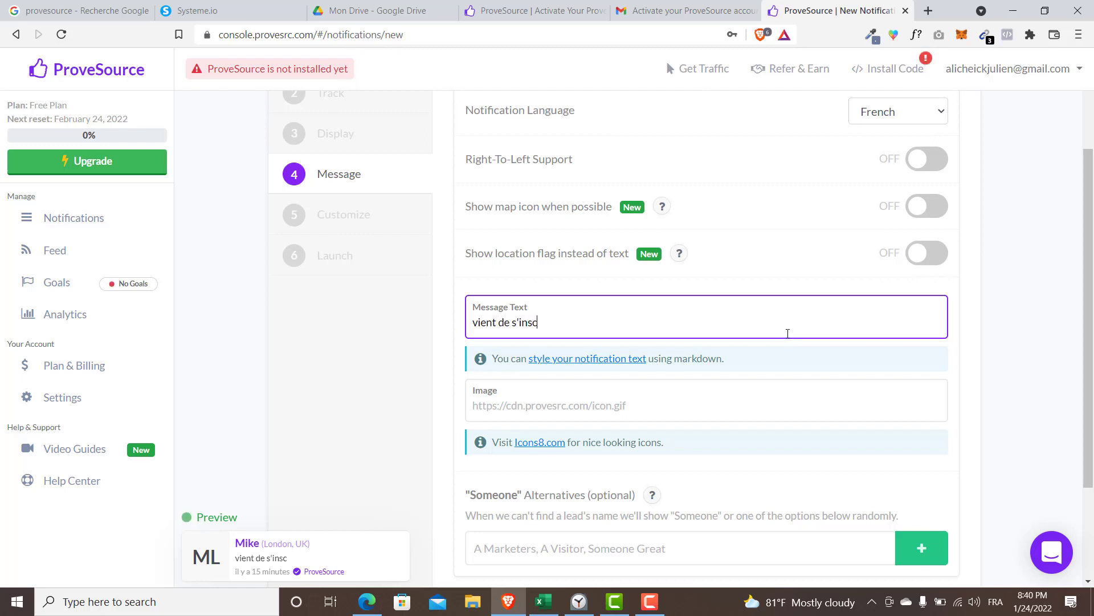
text(rire à la formation gra)
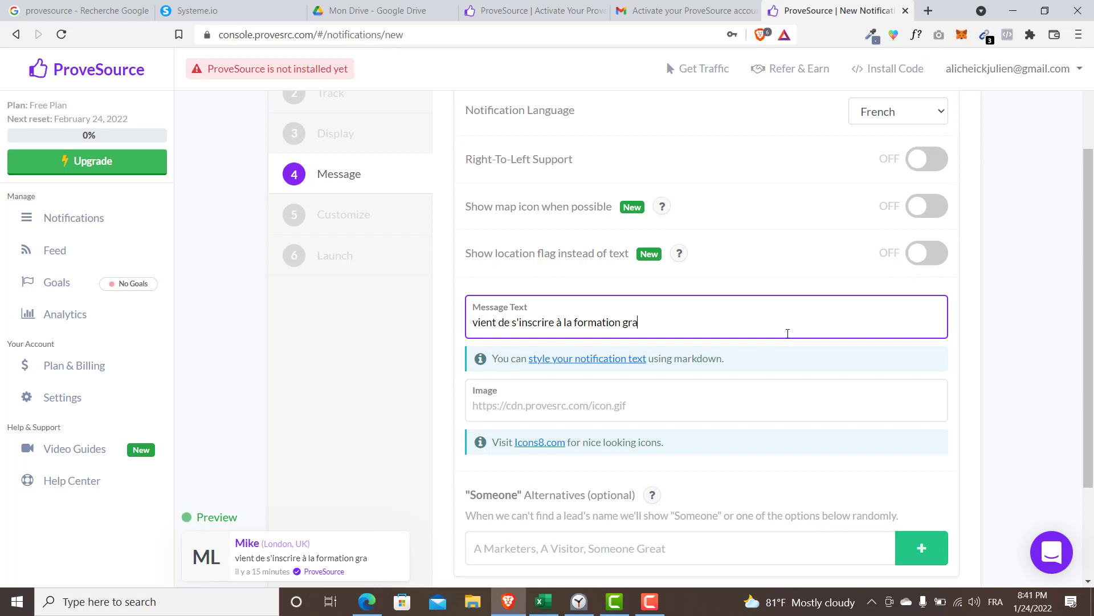
text(ite)
key(Tab)
Review the message settings and the available notification languages, keeping French selected.
scroll(798, 368, down, 1)
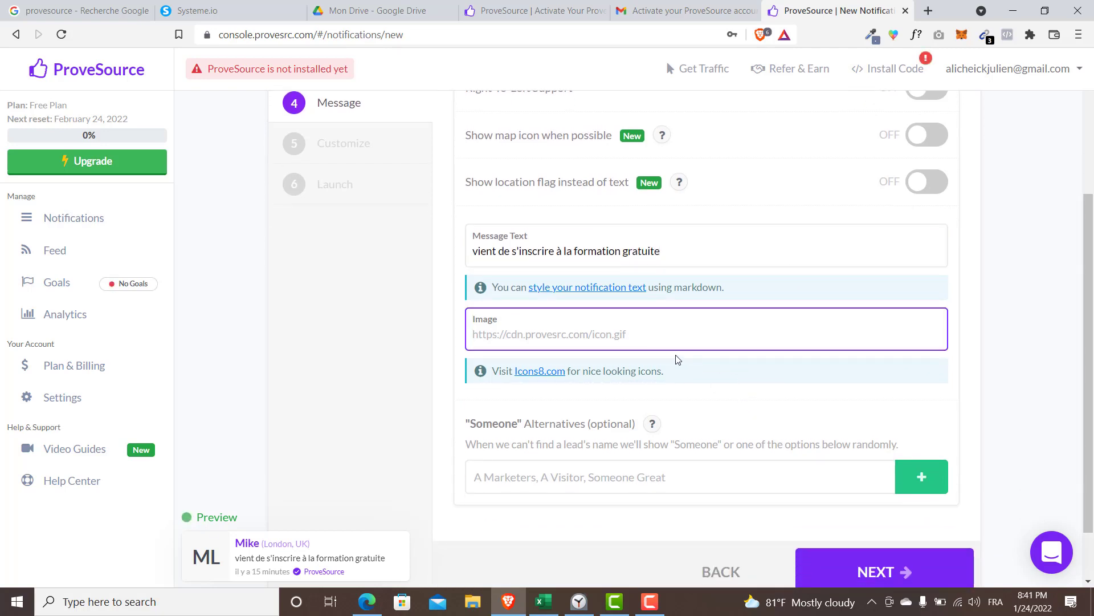
scroll(656, 342, down, 1)
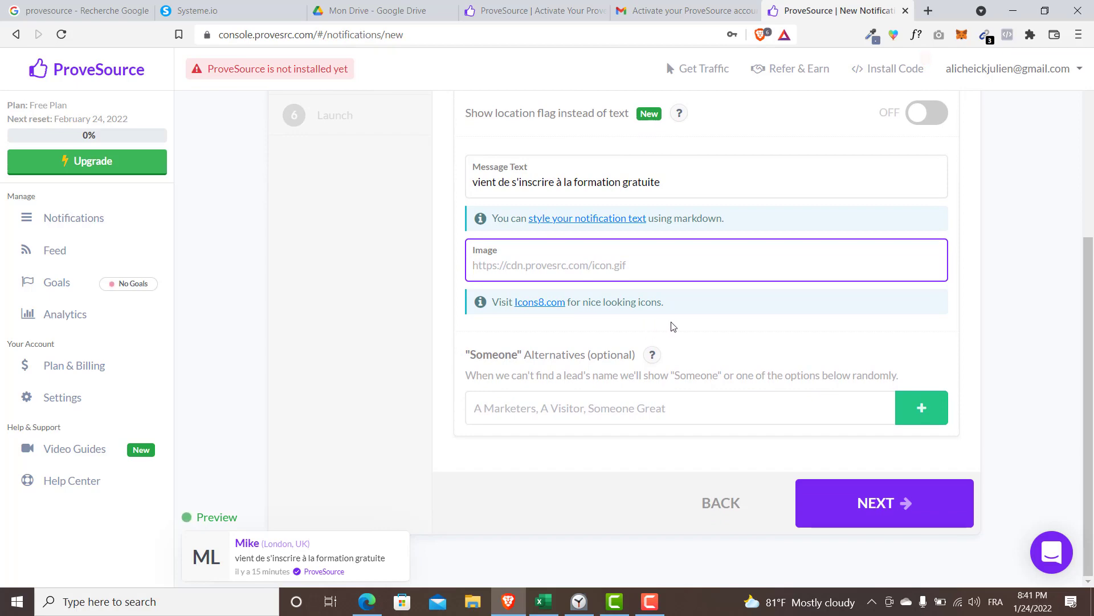
scroll(666, 322, up, 1)
scroll(662, 312, down, 1)
scroll(641, 260, up, 4)
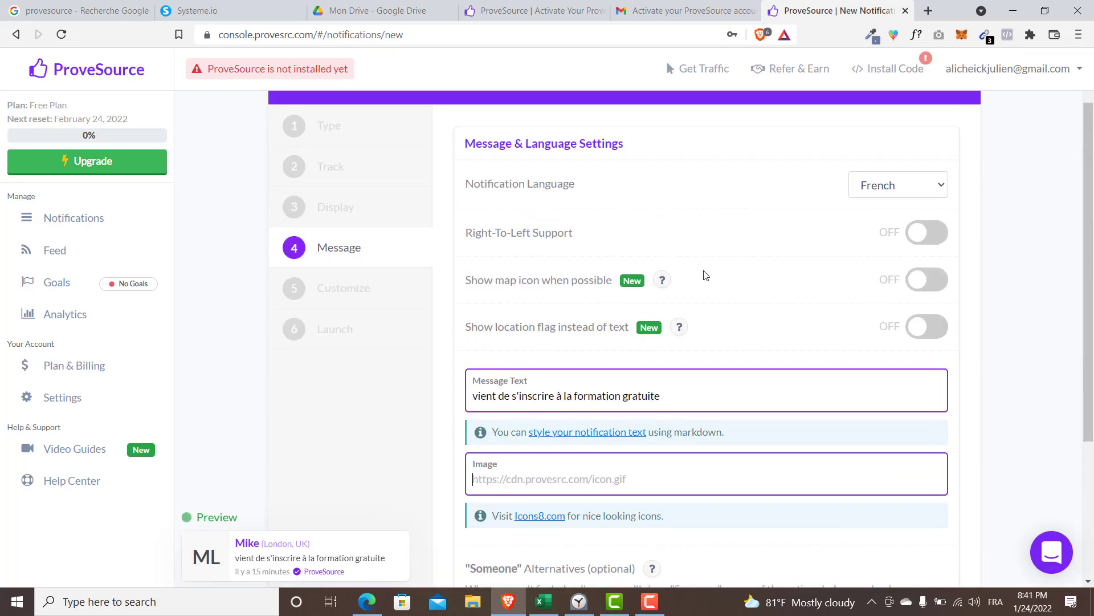
click(912, 260)
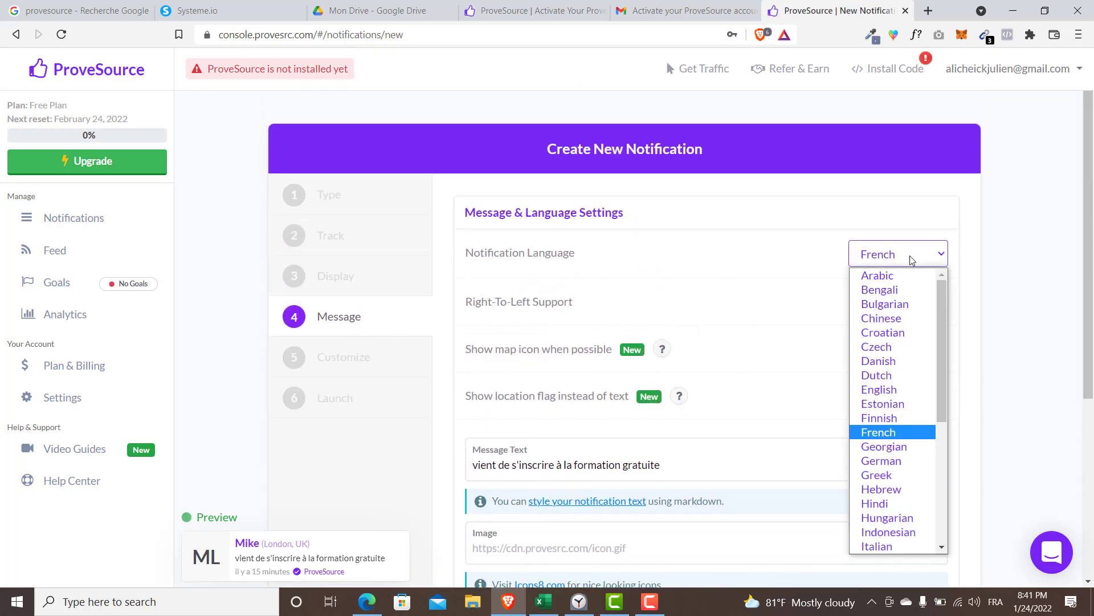
click(912, 260)
click(912, 259)
click(912, 260)
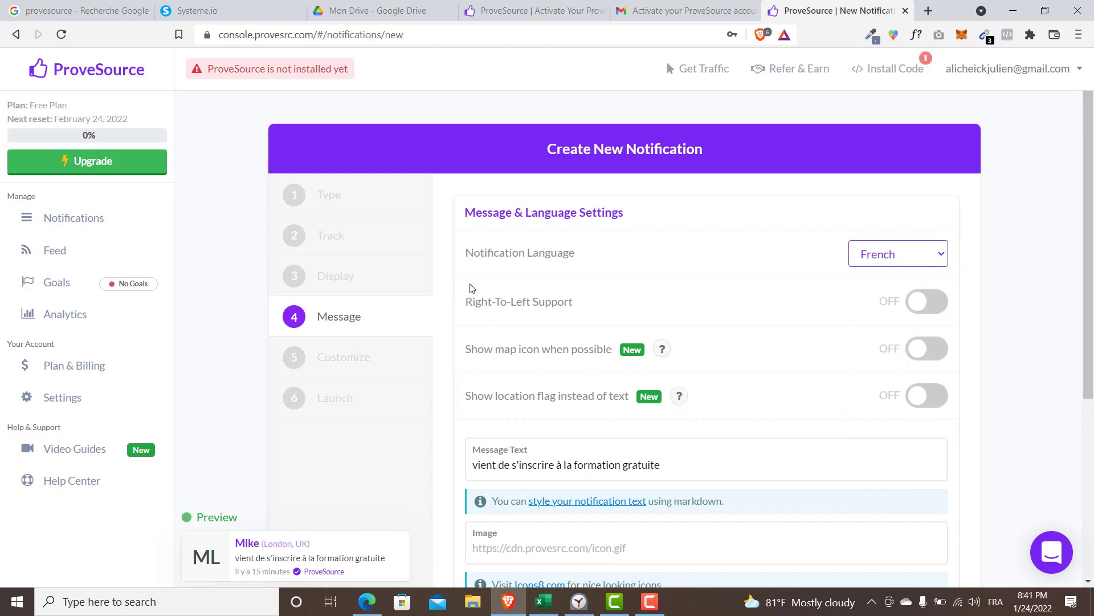
Try Right-To-Left Support on the notification and switch it back off.
scroll(521, 293, down, 3)
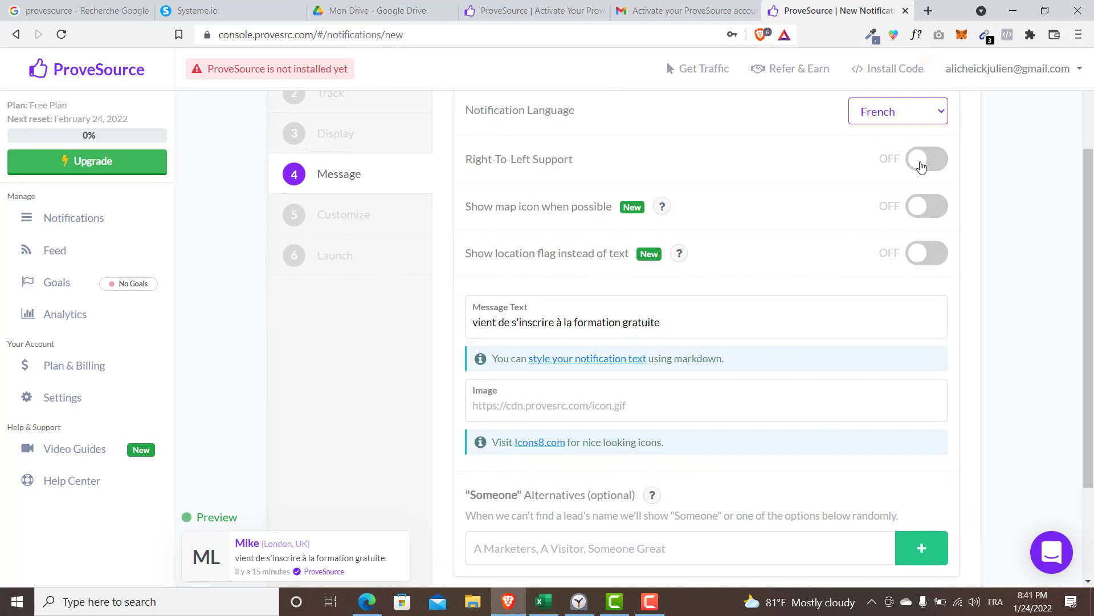
click(921, 164)
click(922, 165)
click(921, 165)
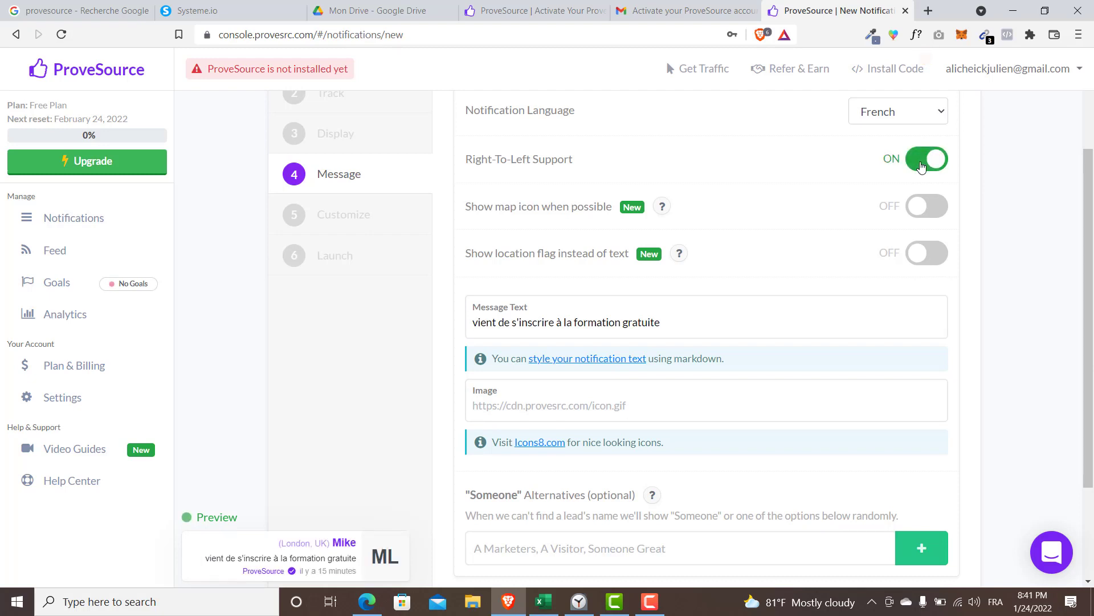
click(921, 165)
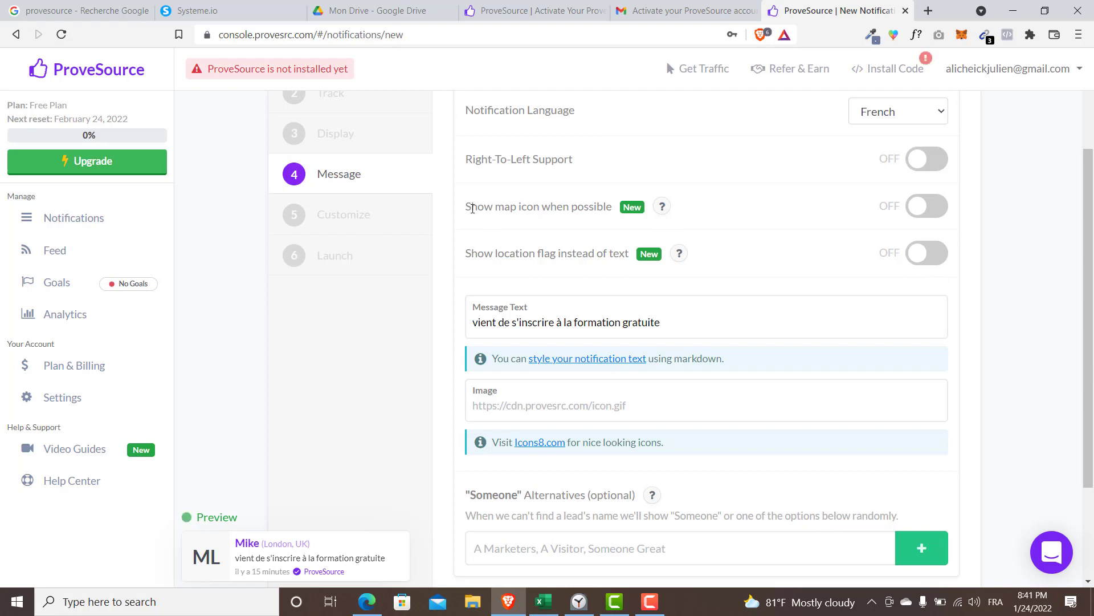
Enable the map icon when possible and the location flag instead of text for the notification.
click(924, 223)
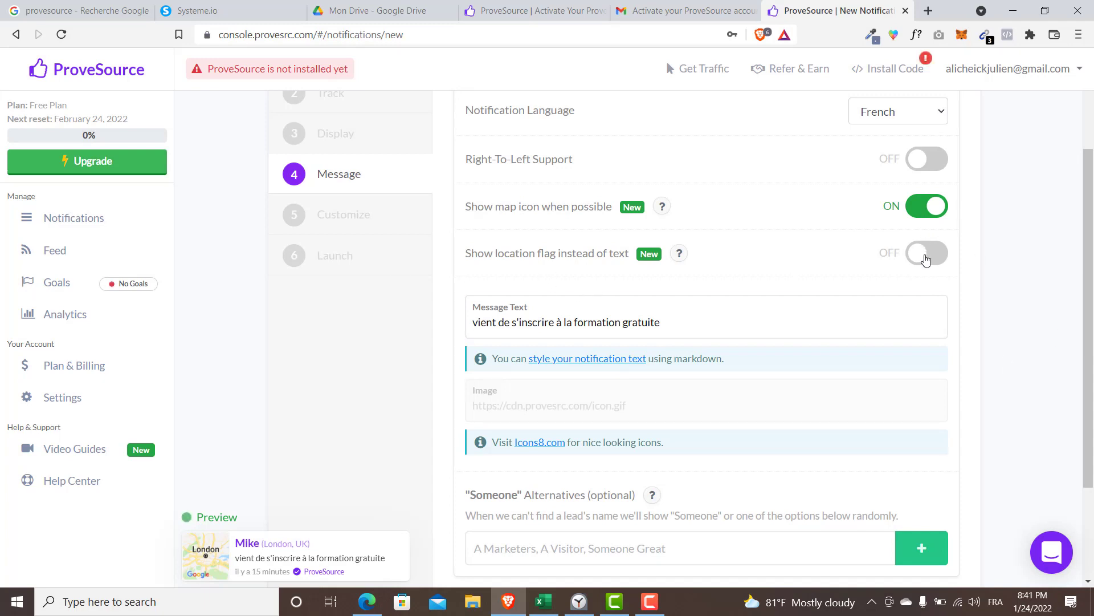
click(927, 259)
click(926, 259)
click(926, 259)
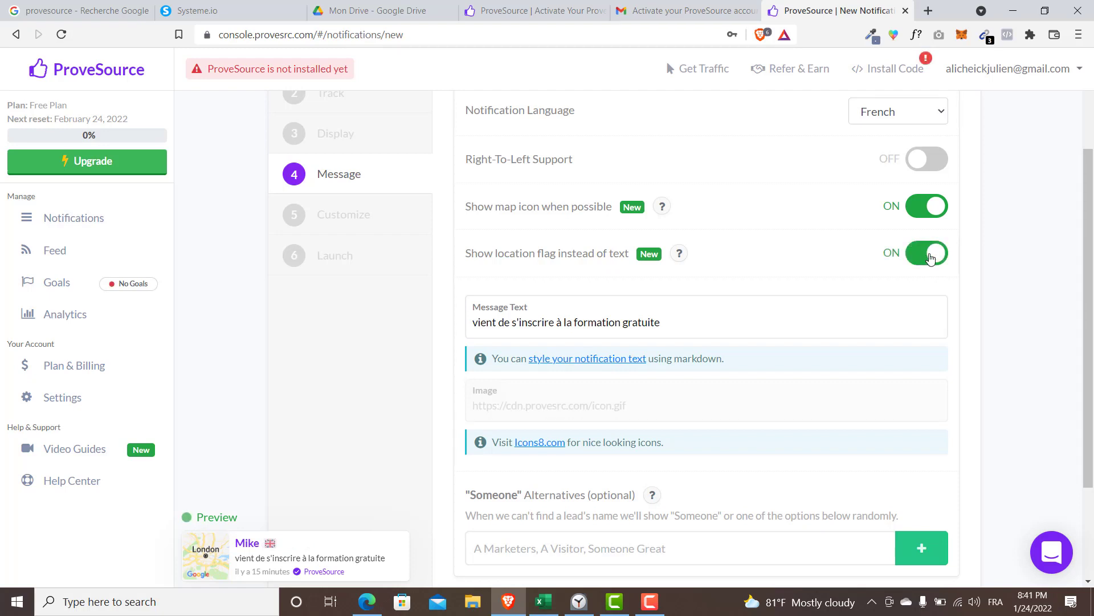
Add "Quelqu'un" as an alternative to "Someone" for unnamed leads and continue to the Customize stage.
scroll(798, 432, down, 3)
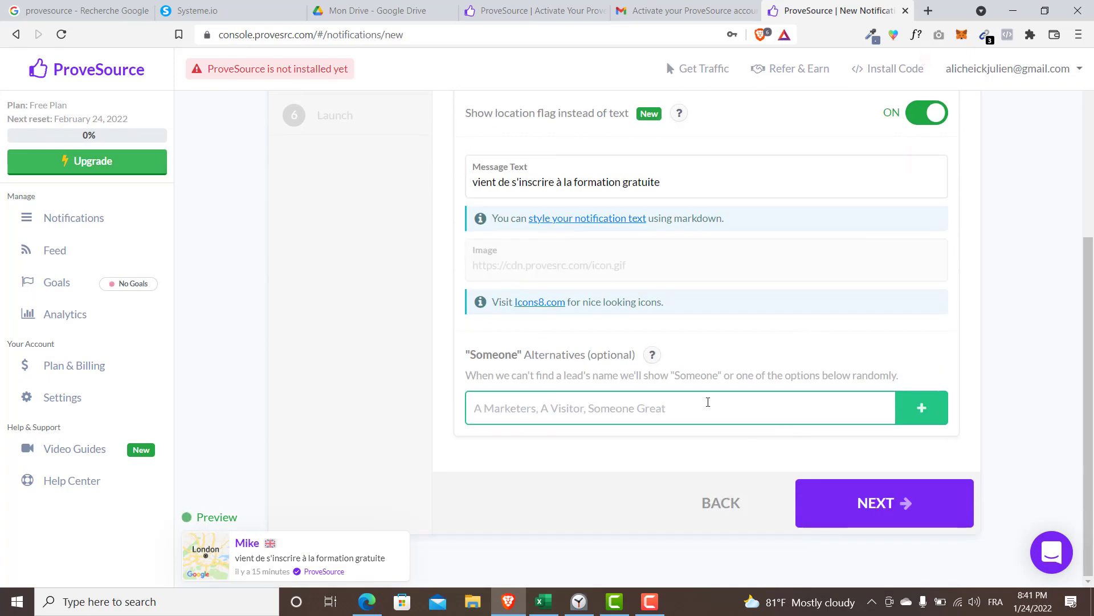
scroll(673, 388, up, 2)
scroll(646, 367, down, 2)
click(691, 406)
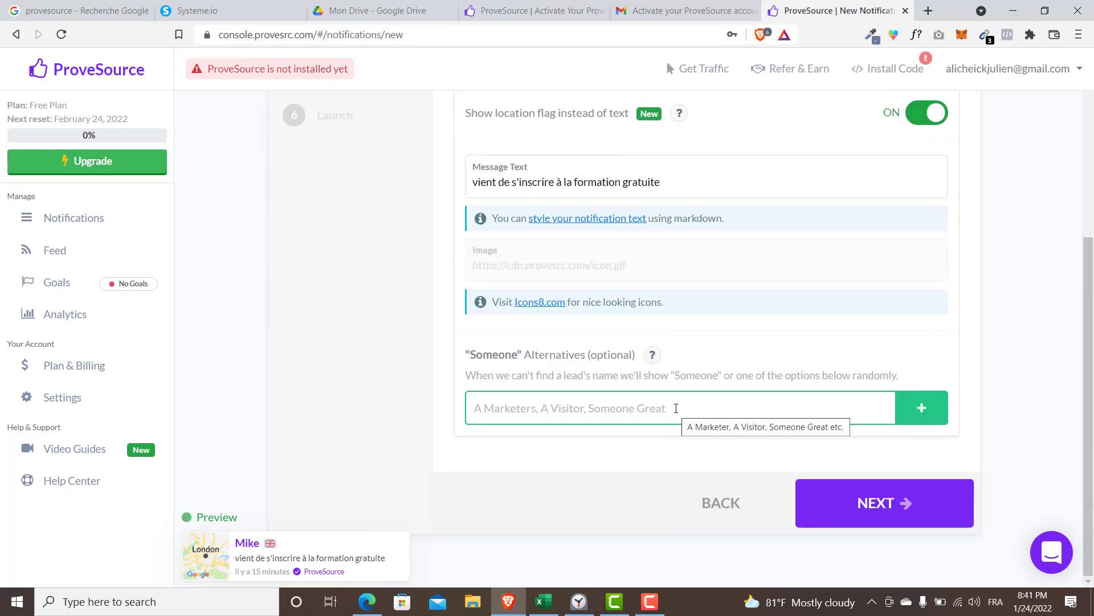
scroll(684, 383, up, 1)
scroll(684, 383, up, 5)
scroll(677, 425, down, 5)
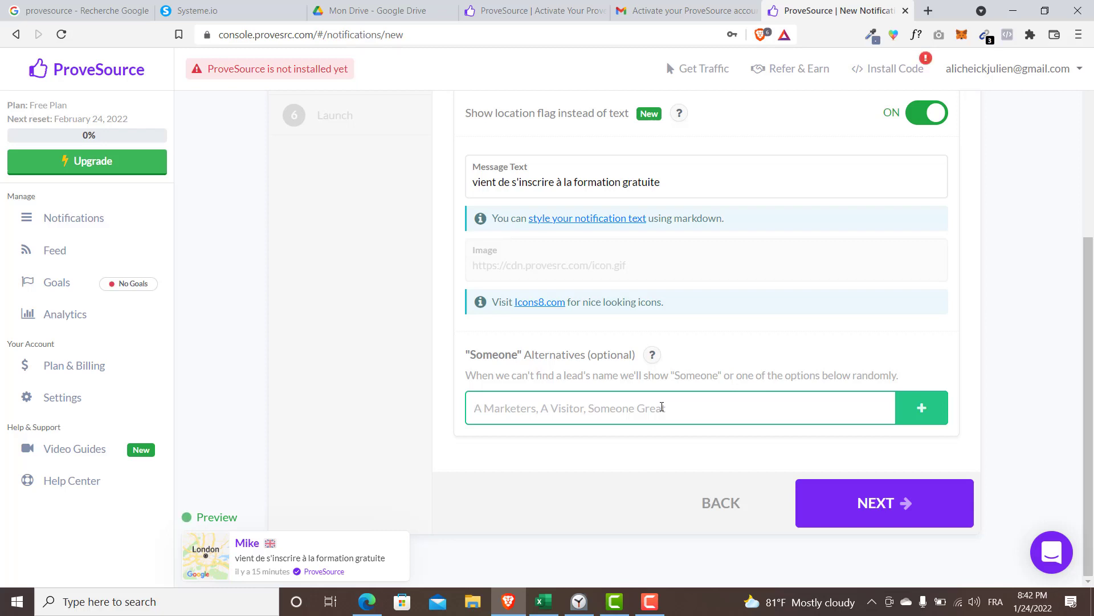
text(Quelq)
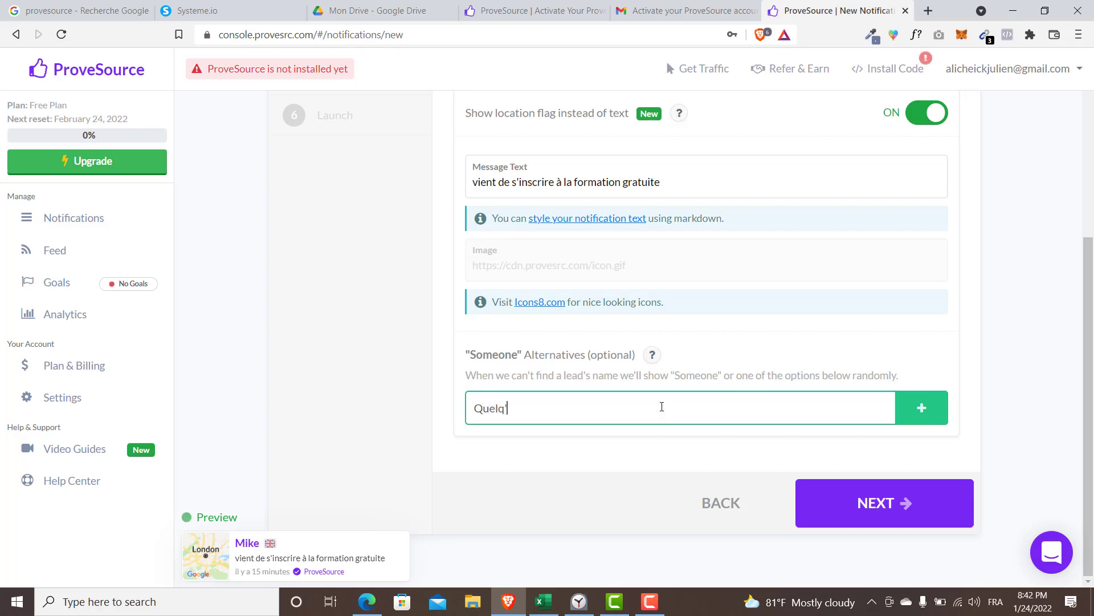
text('un)
key(BackSpace)
key(BackSpace)
key(BackSpace)
text(u'u)
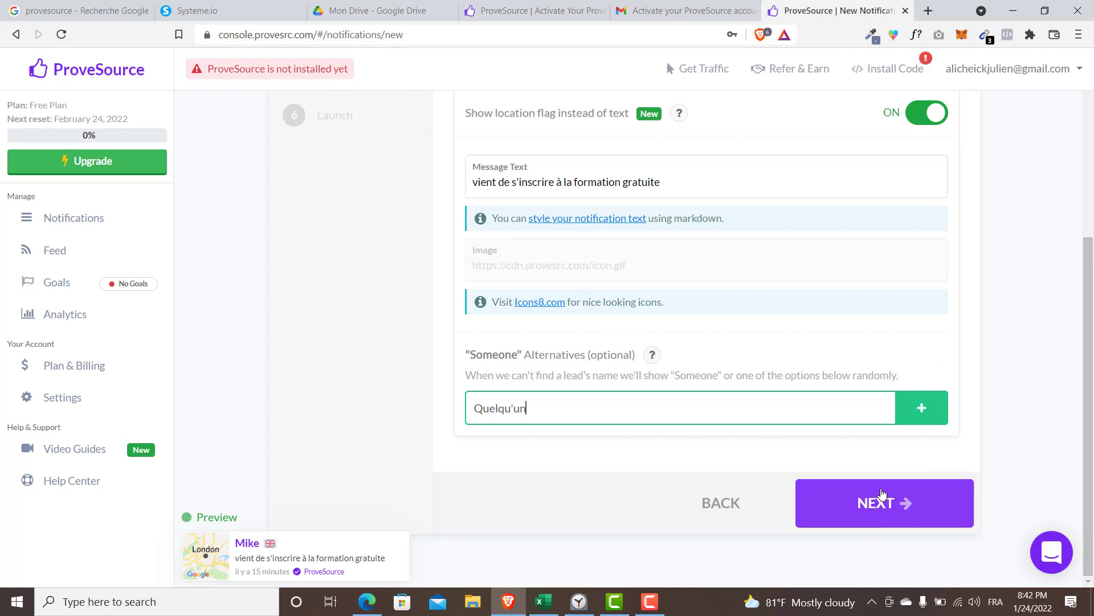
text(n)
click(926, 409)
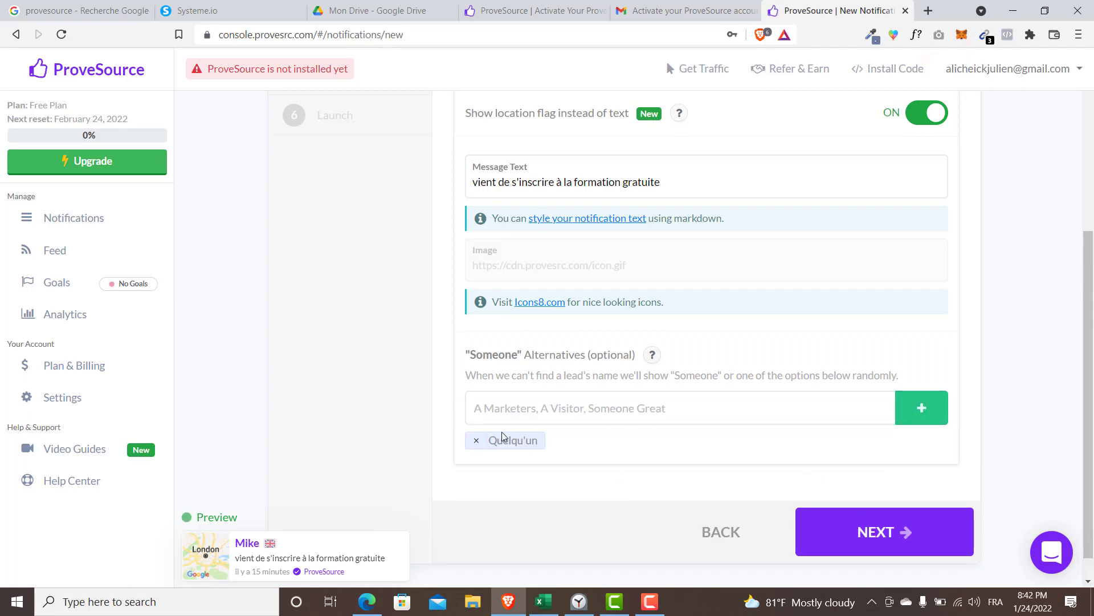
click(854, 534)
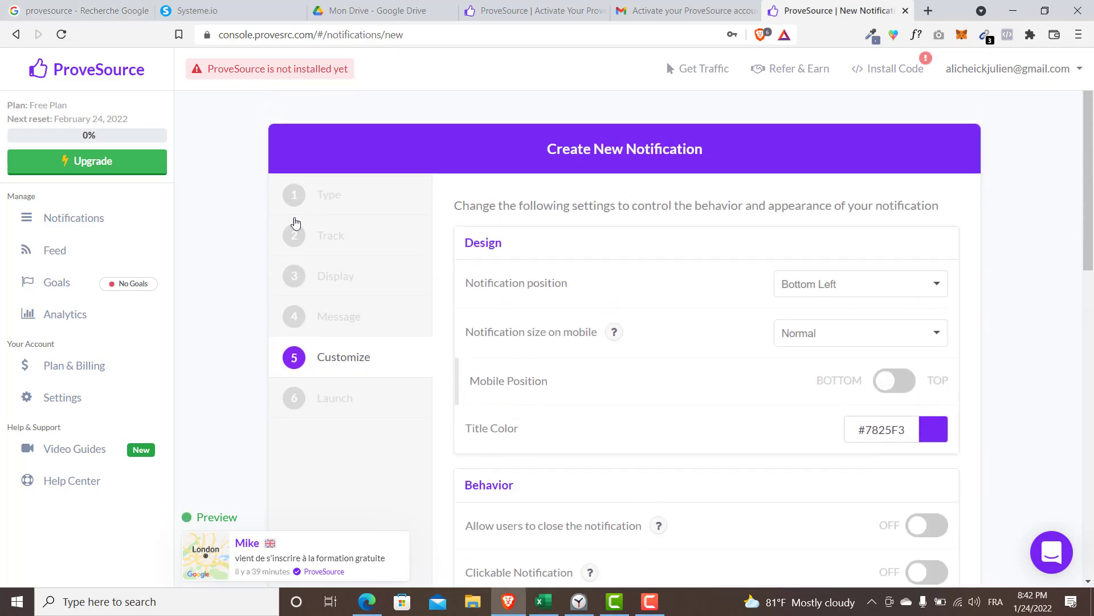
Try the top mobile position for the notification and return it to the bottom.
scroll(706, 286, down, 3)
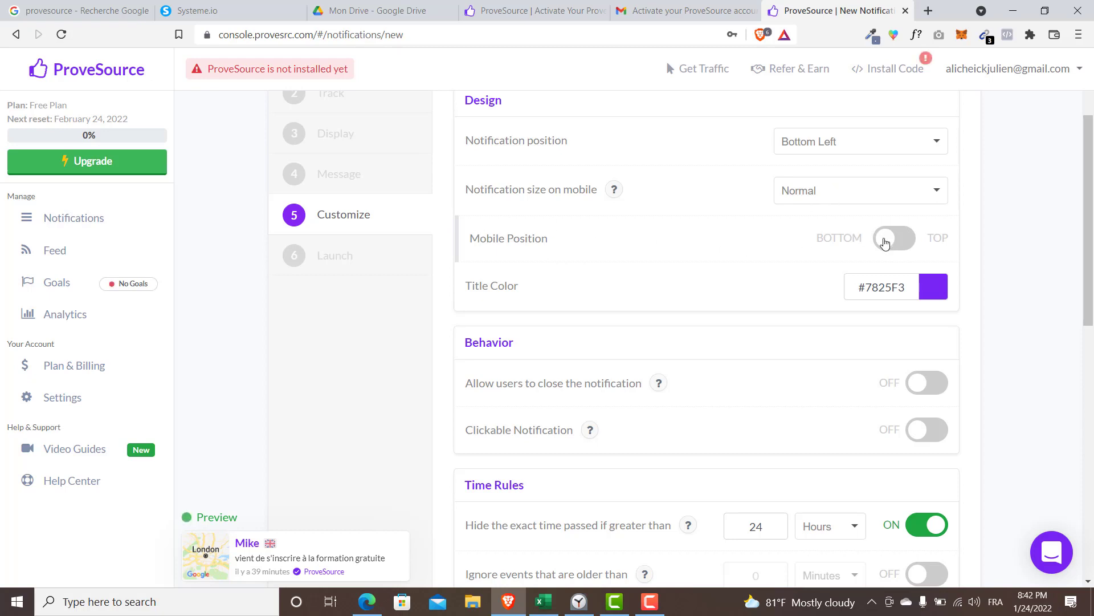
click(890, 245)
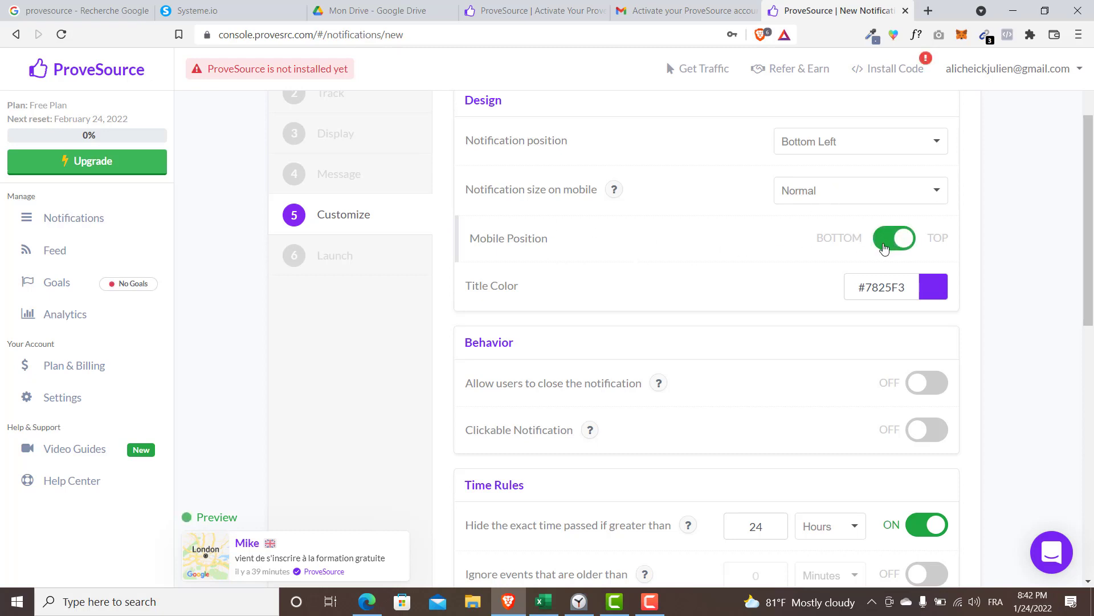
click(894, 245)
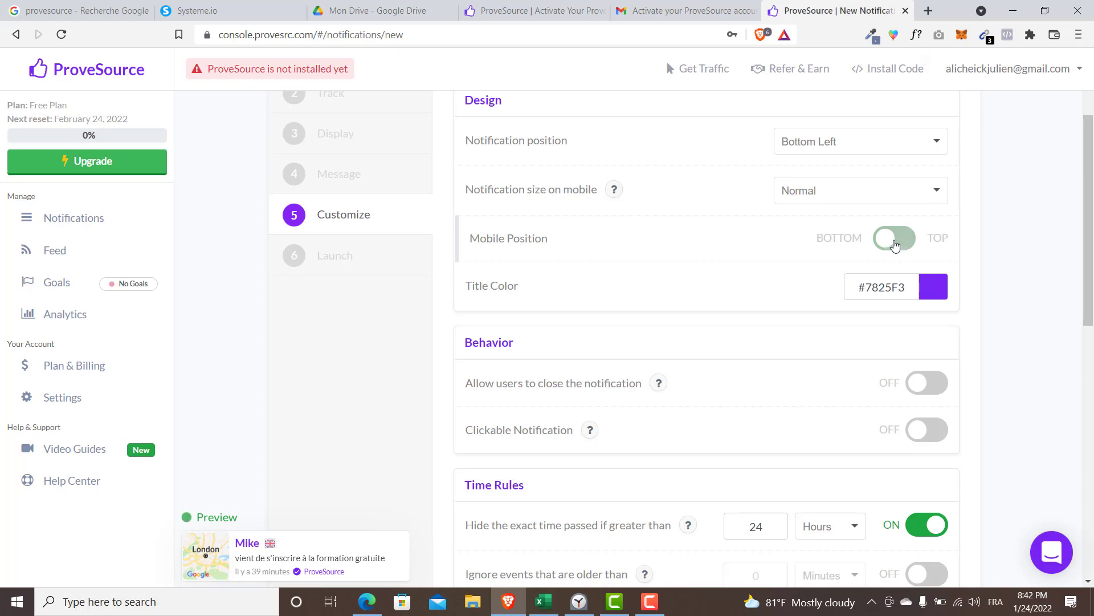
Change the notification's title color to orange, #F38F25.
scroll(586, 302, down, 3)
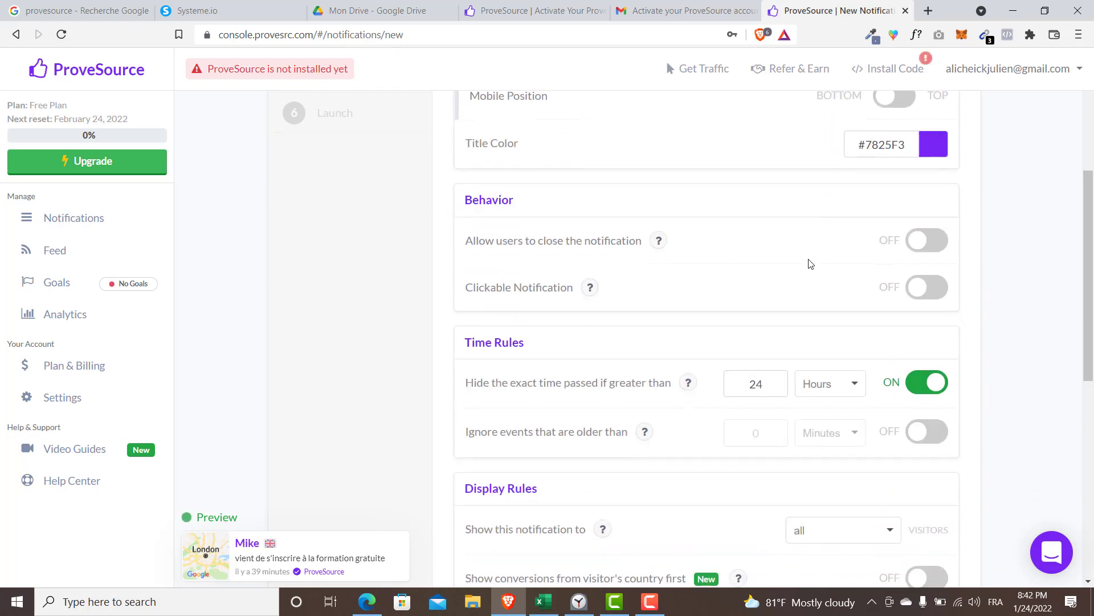
scroll(889, 228, up, 2)
click(933, 221)
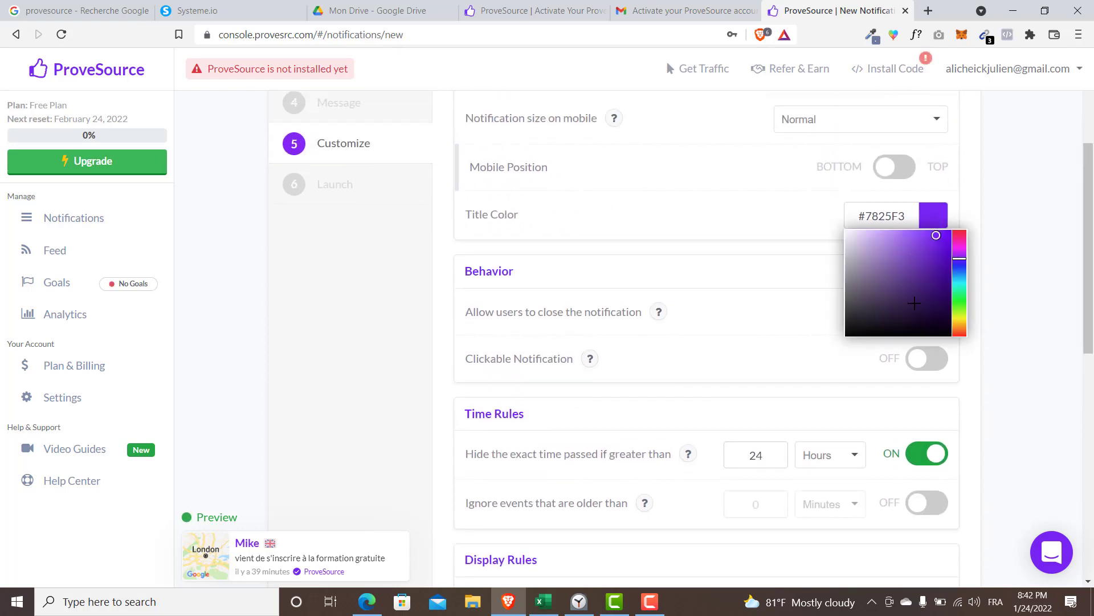
click(958, 285)
click(959, 313)
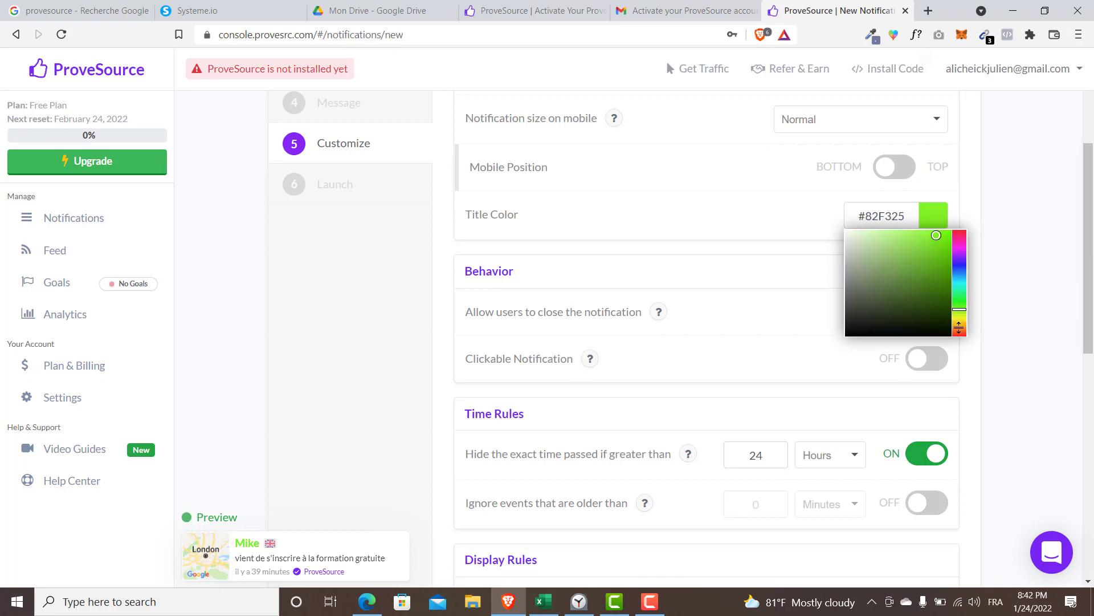
click(960, 327)
click(417, 336)
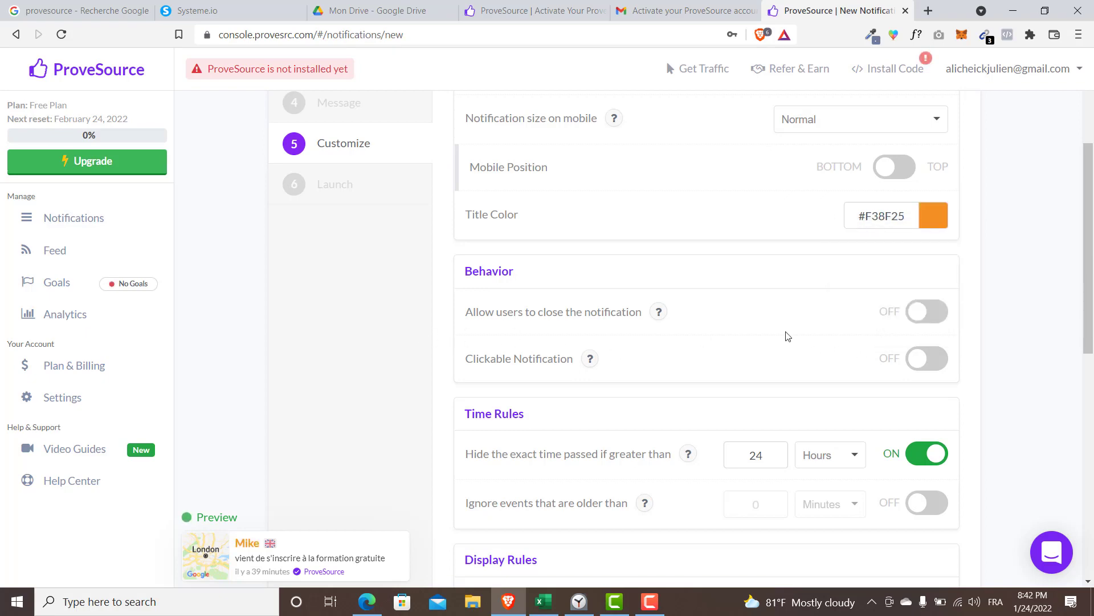
Review the remaining behavior, time and display rules of the Customize stage.
scroll(786, 337, down, 9)
scroll(710, 345, down, 1)
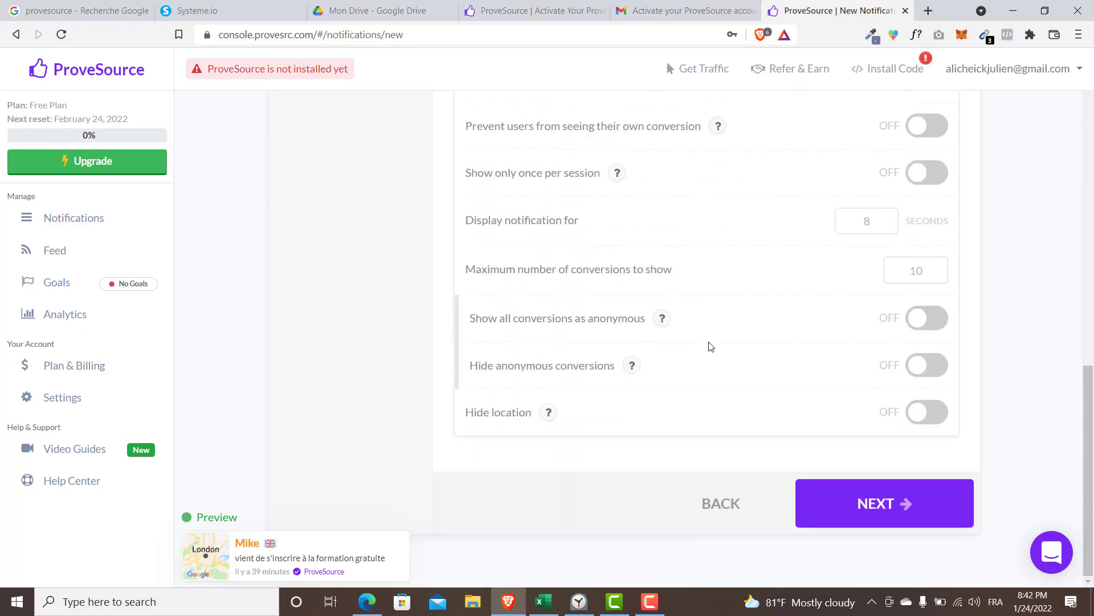
scroll(708, 342, up, 8)
scroll(694, 225, up, 4)
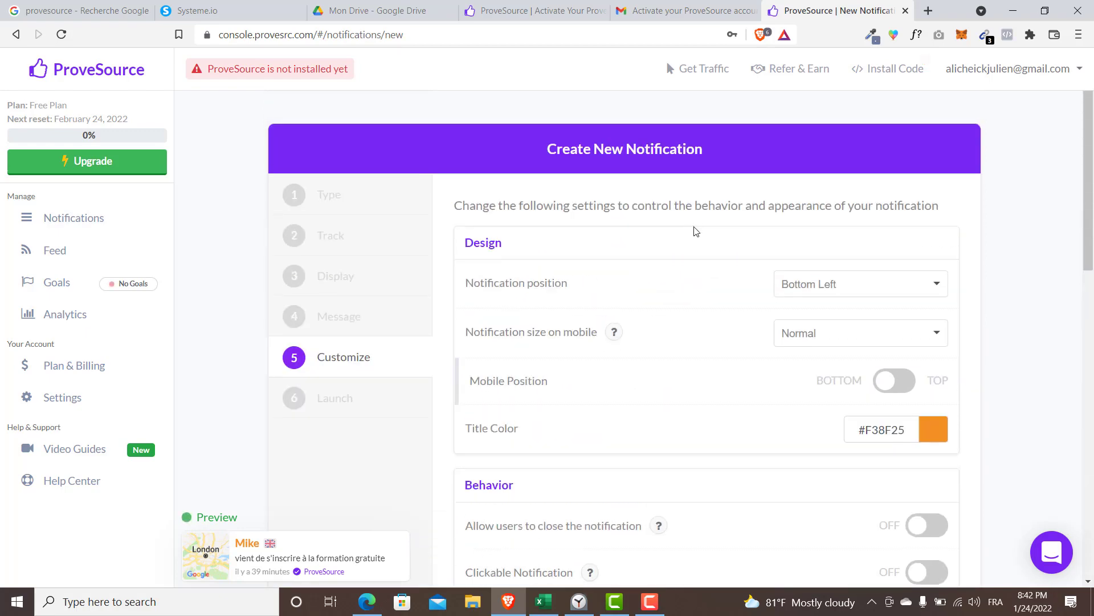
Continue to the Launch stage, name the notification "popup lead magnet" and launch it.
scroll(708, 264, down, 13)
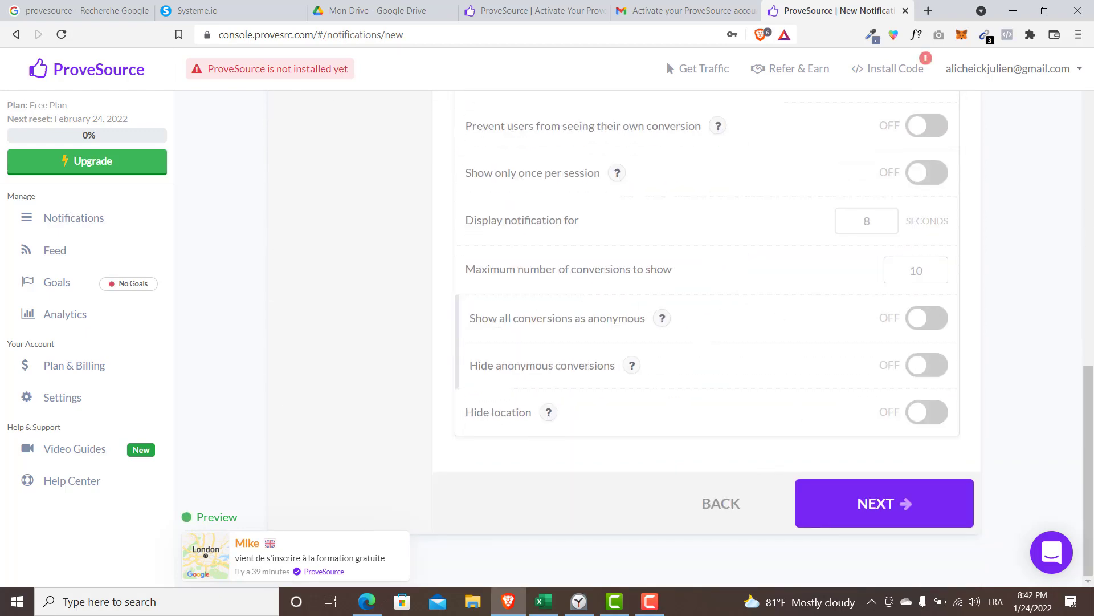
click(864, 504)
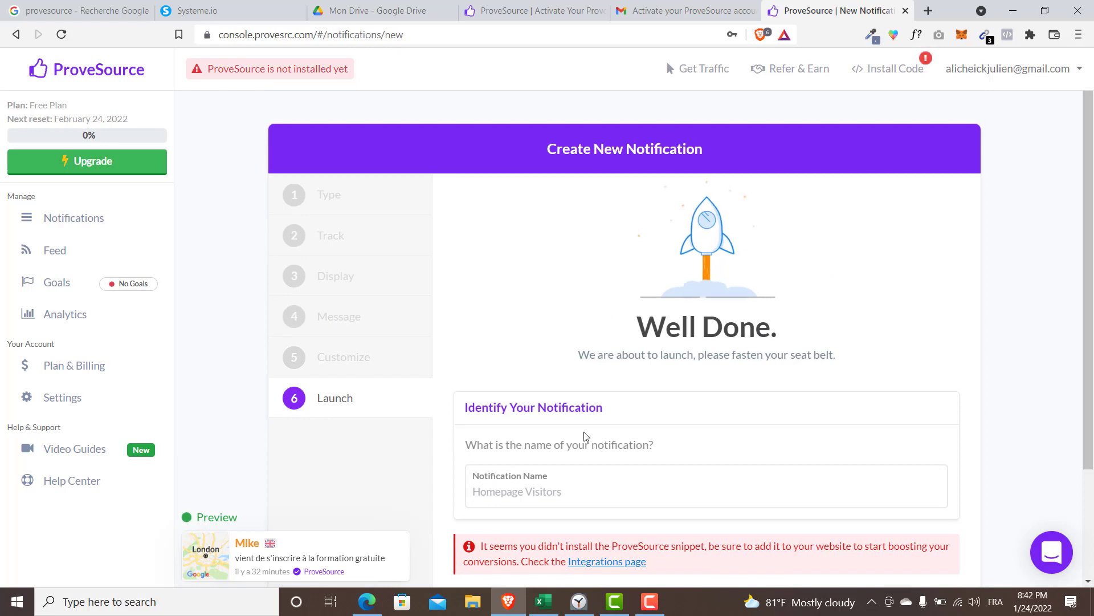
scroll(584, 436, down, 2)
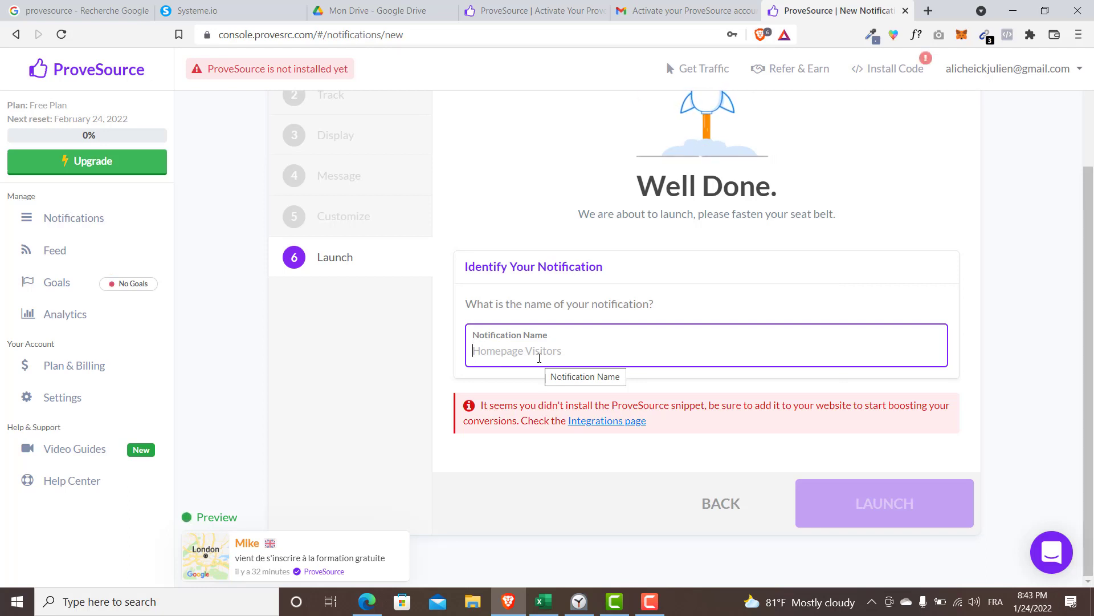
text(in)
key(BackSpace)
key(BackSpace)
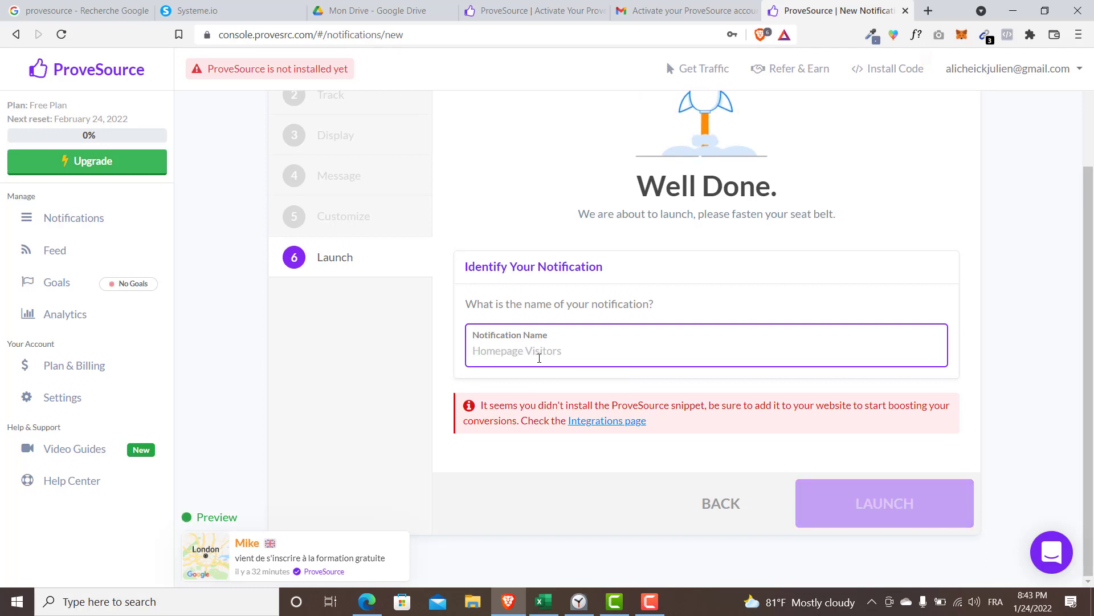
text(pop)
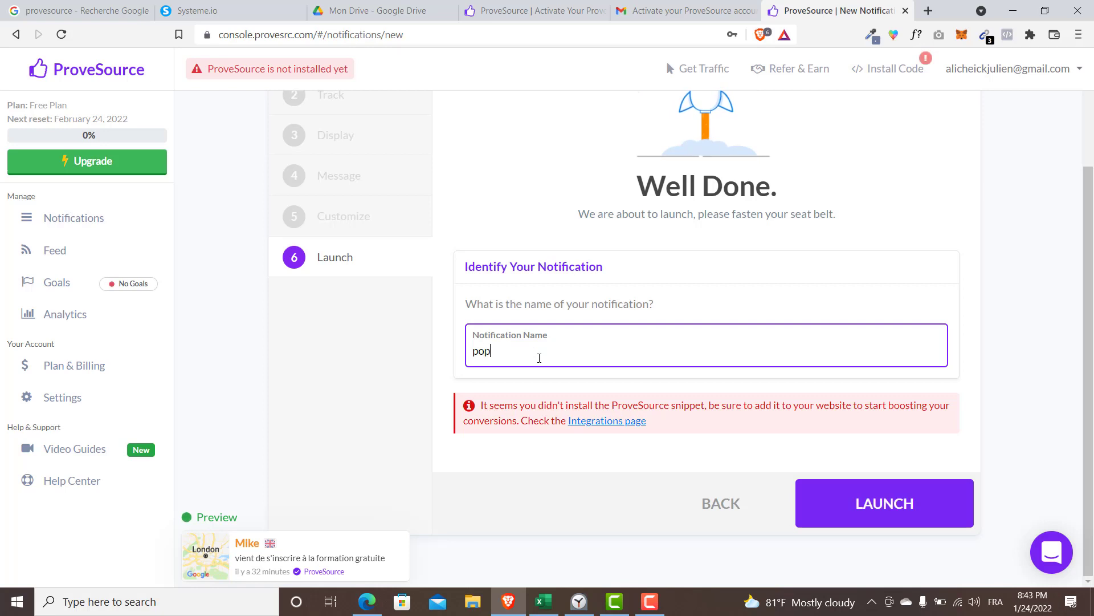
text(up)
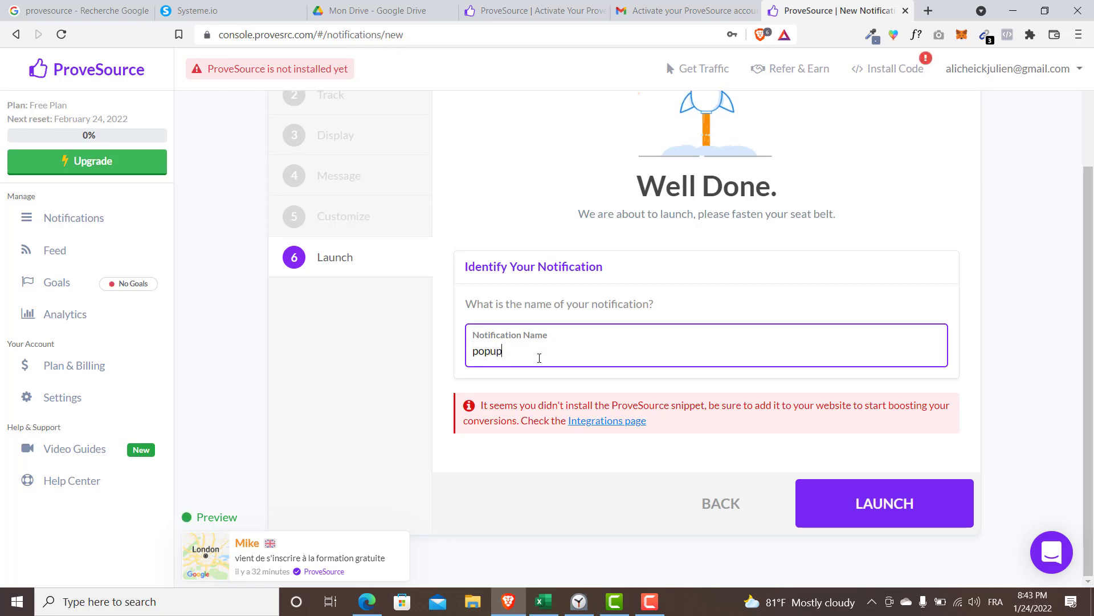
text( lead)
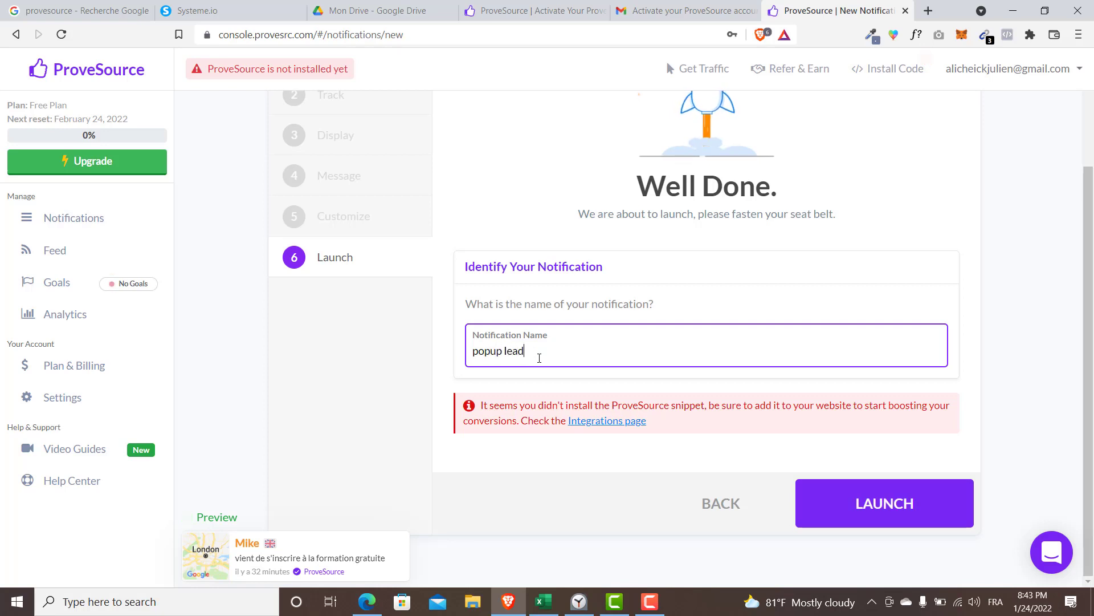
text( ma)
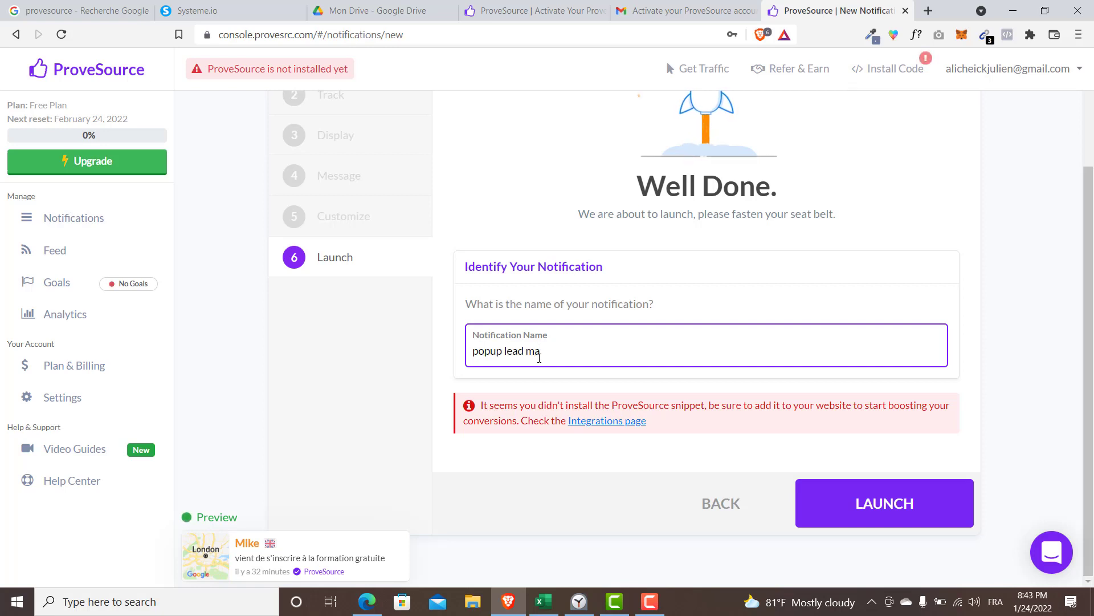
text(gnet)
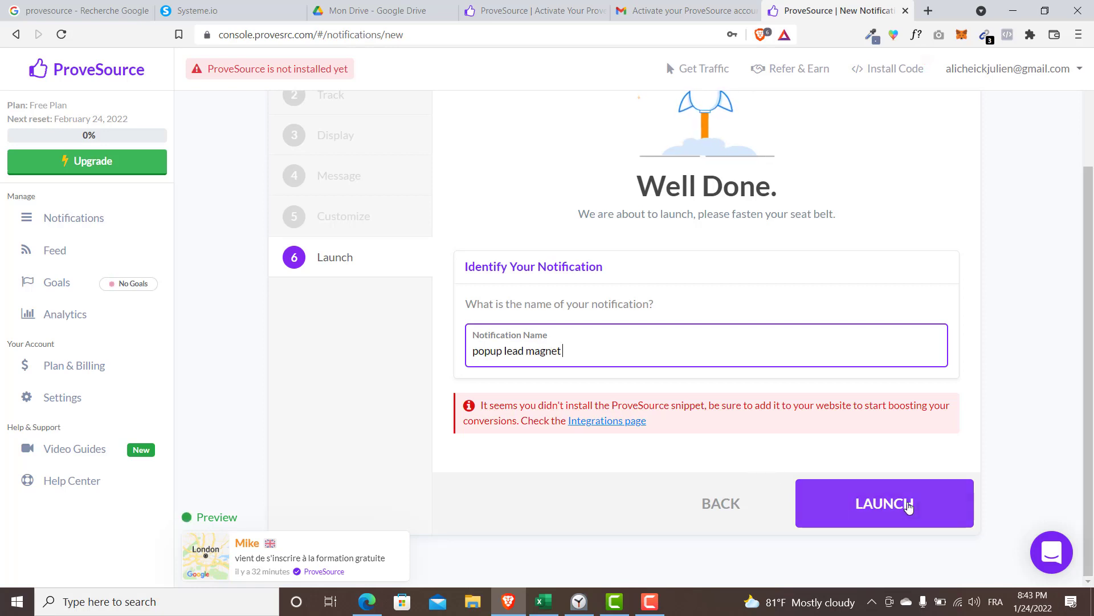
click(906, 506)
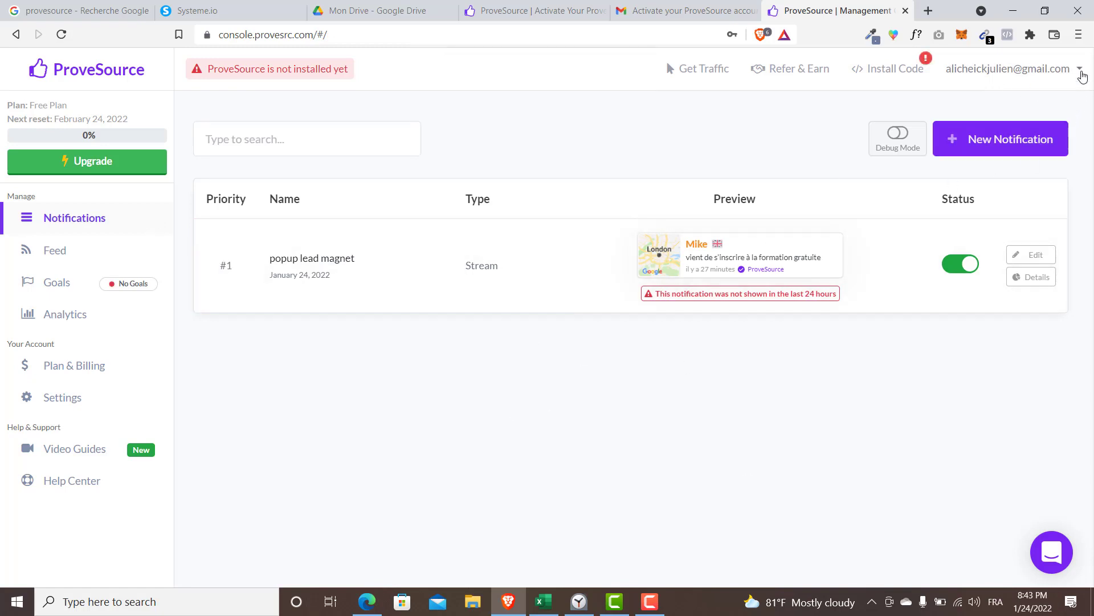
Log out of the current ProveSource account and start entering the other account's email in the login form.
click(1058, 71)
click(957, 214)
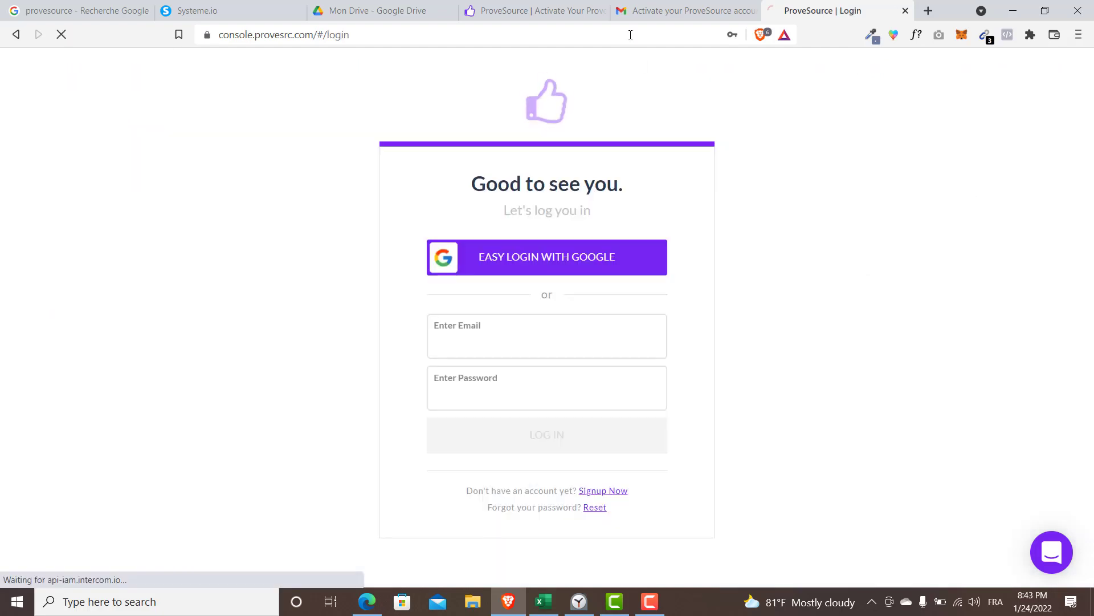
click(506, 344)
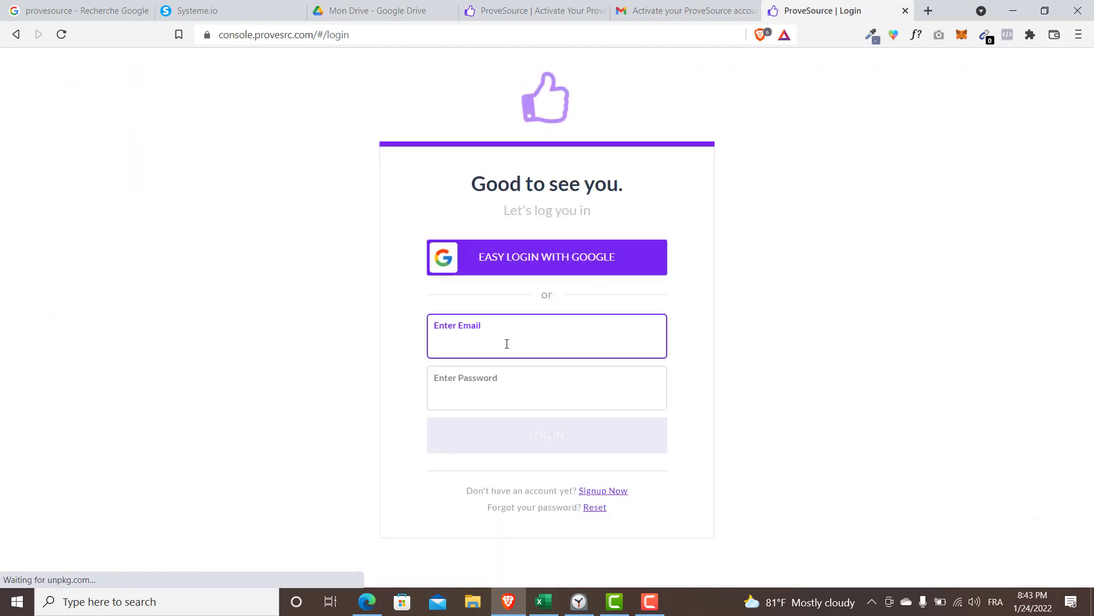
click(507, 343)
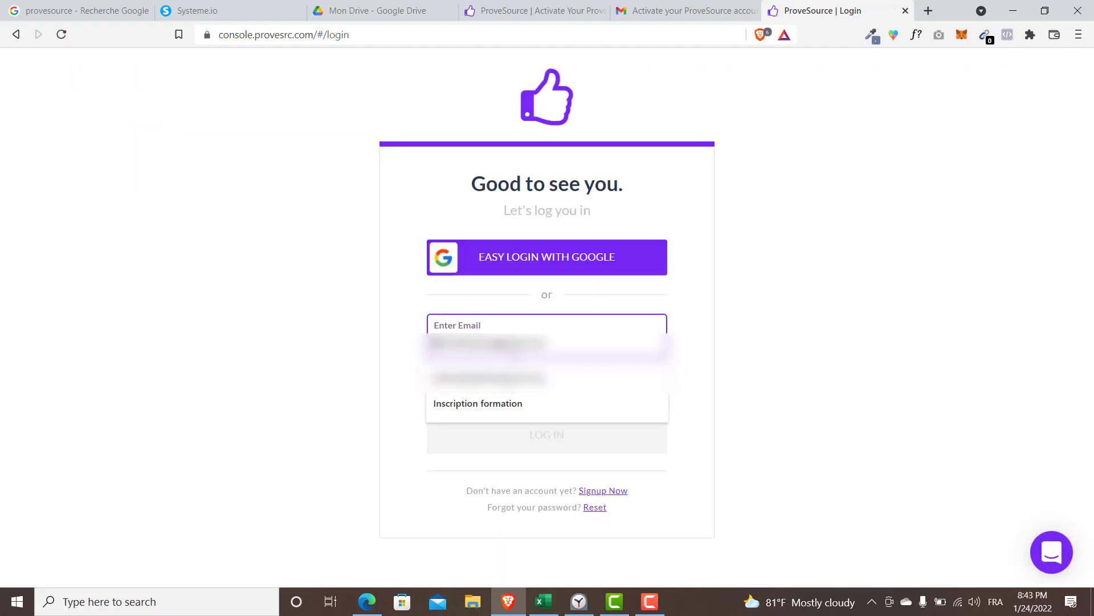
text(al)
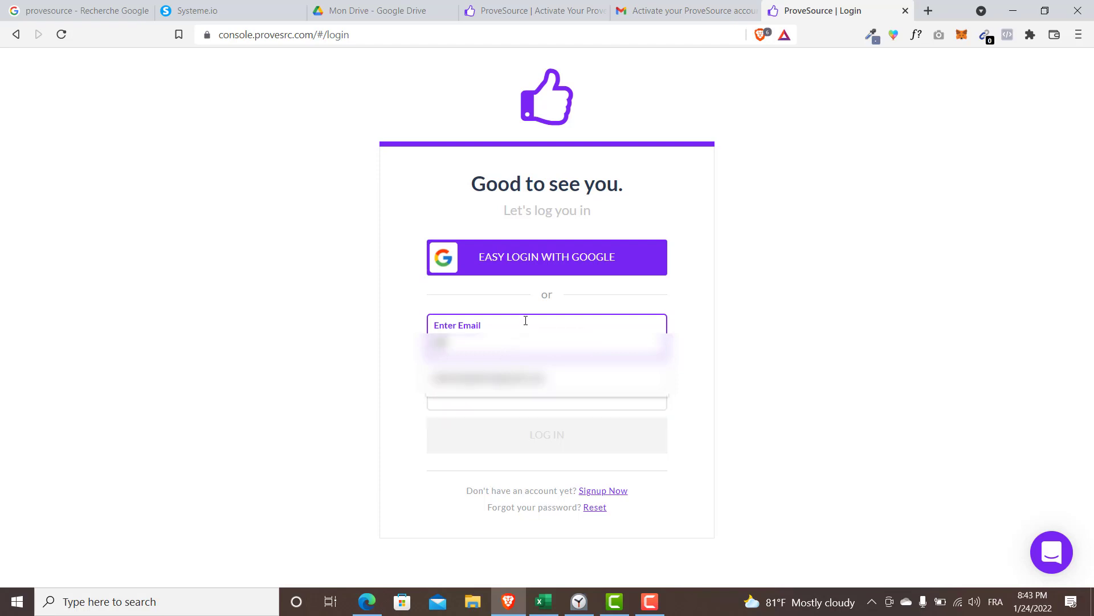
text(n)
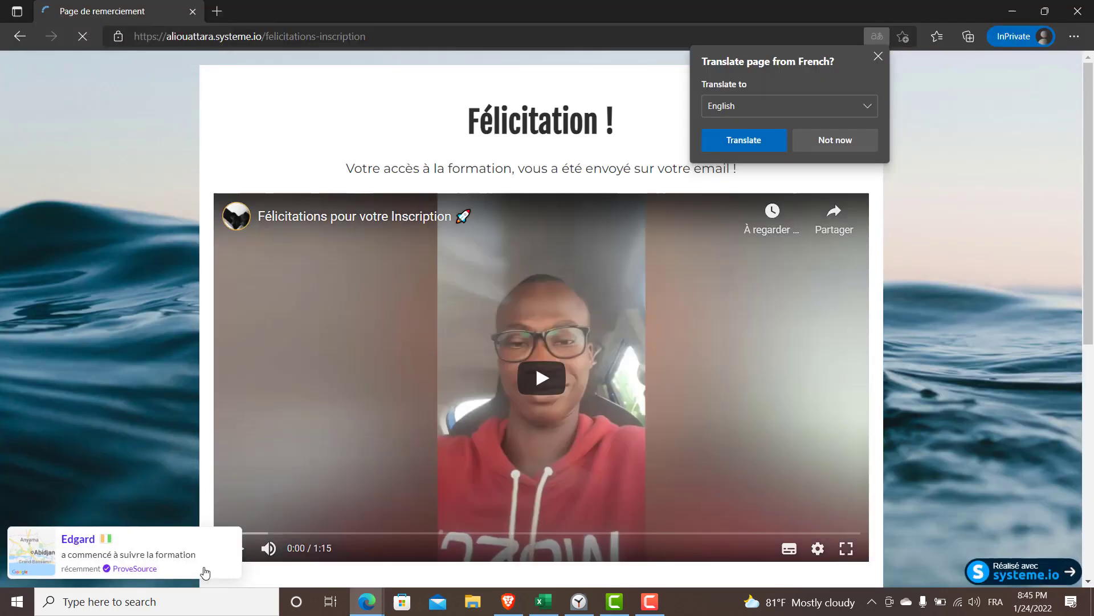
Examine the ProveSource popup on the published thank-you page in Edge and switch back to Brave.
scroll(69, 499, down, 7)
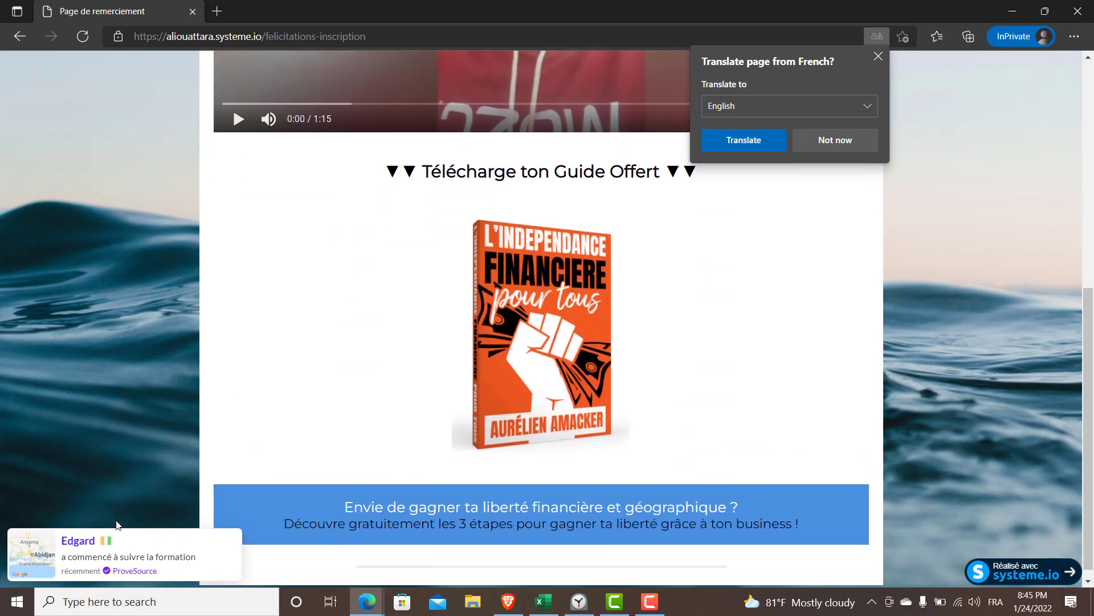
scroll(56, 501, up, 7)
scroll(134, 467, down, 7)
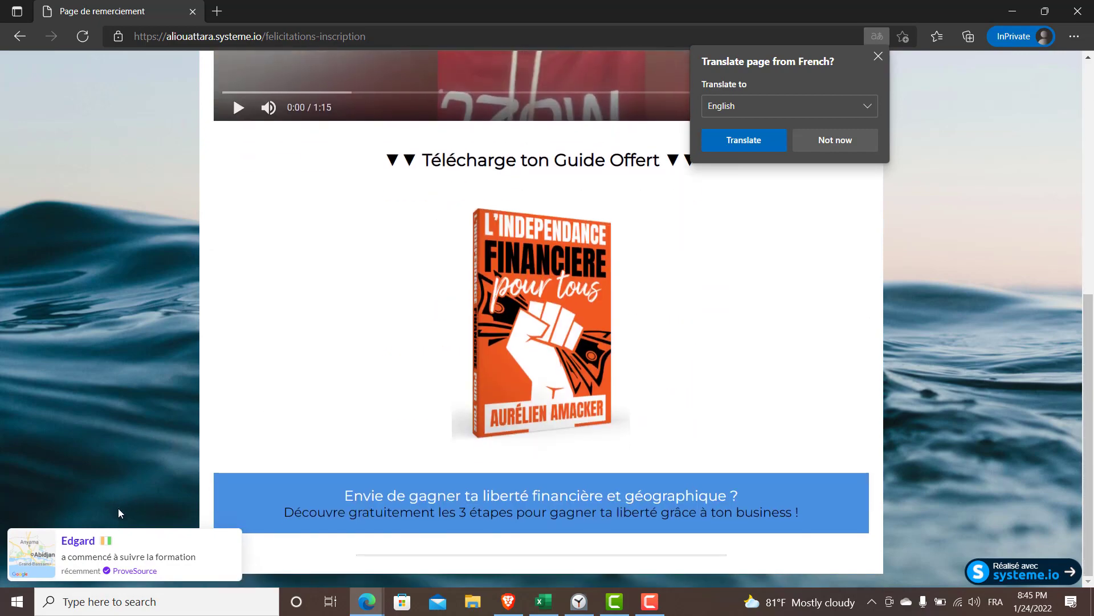
scroll(23, 474, up, 7)
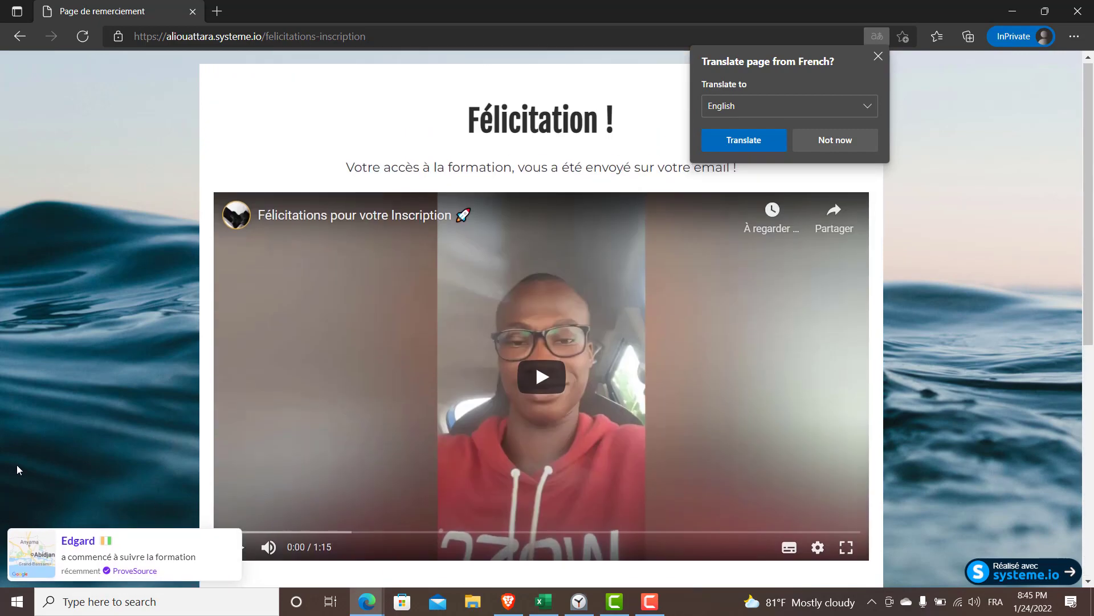
scroll(16, 464, down, 7)
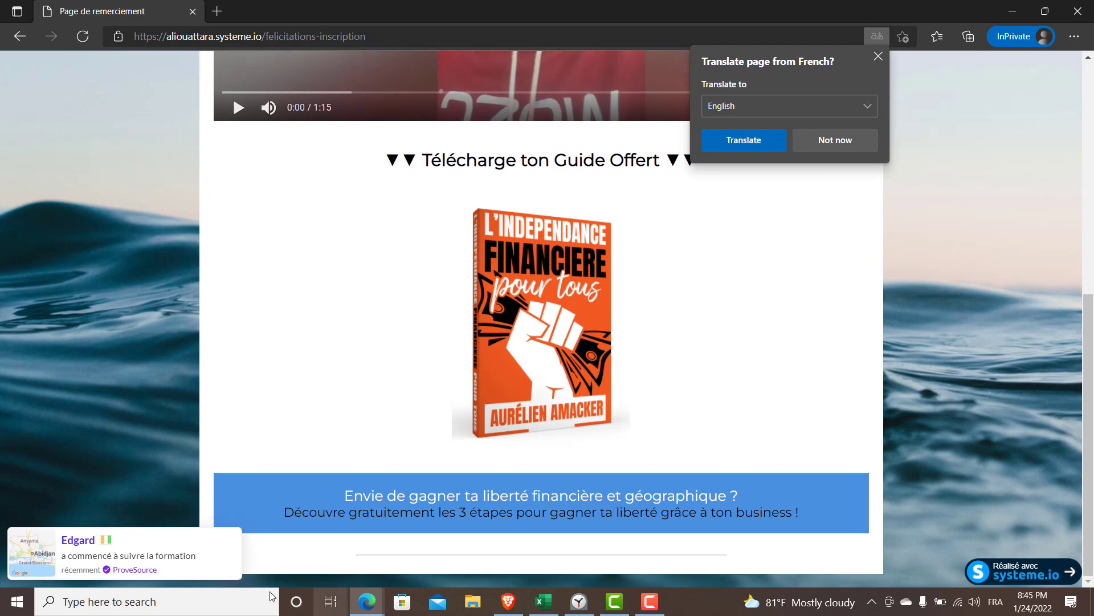
click(520, 609)
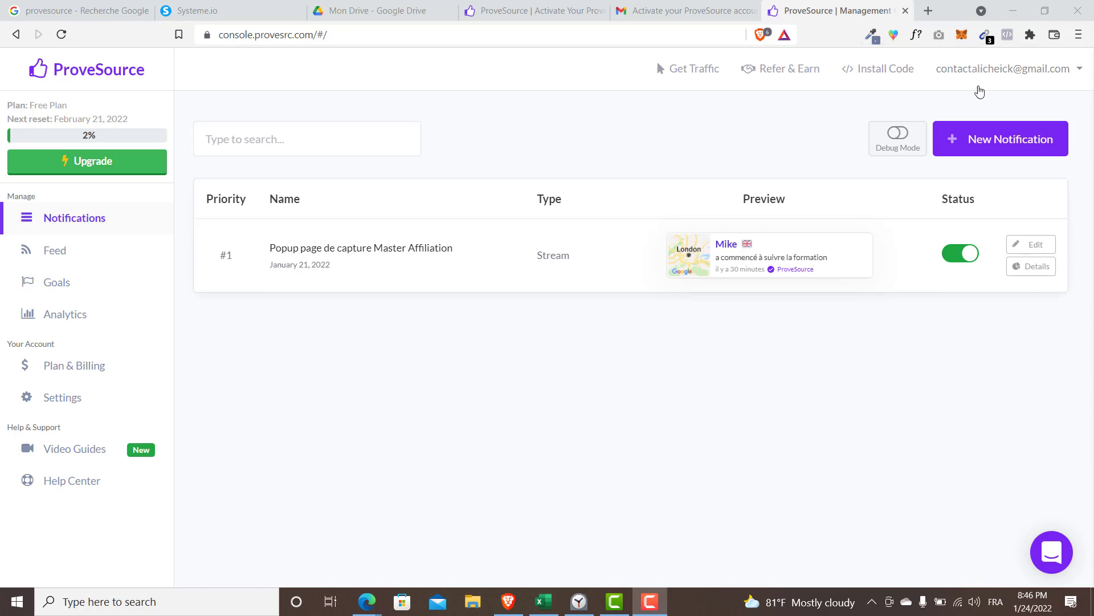
Switch to Gmail and look through the inbox's Promotions and Principale messages.
click(687, 10)
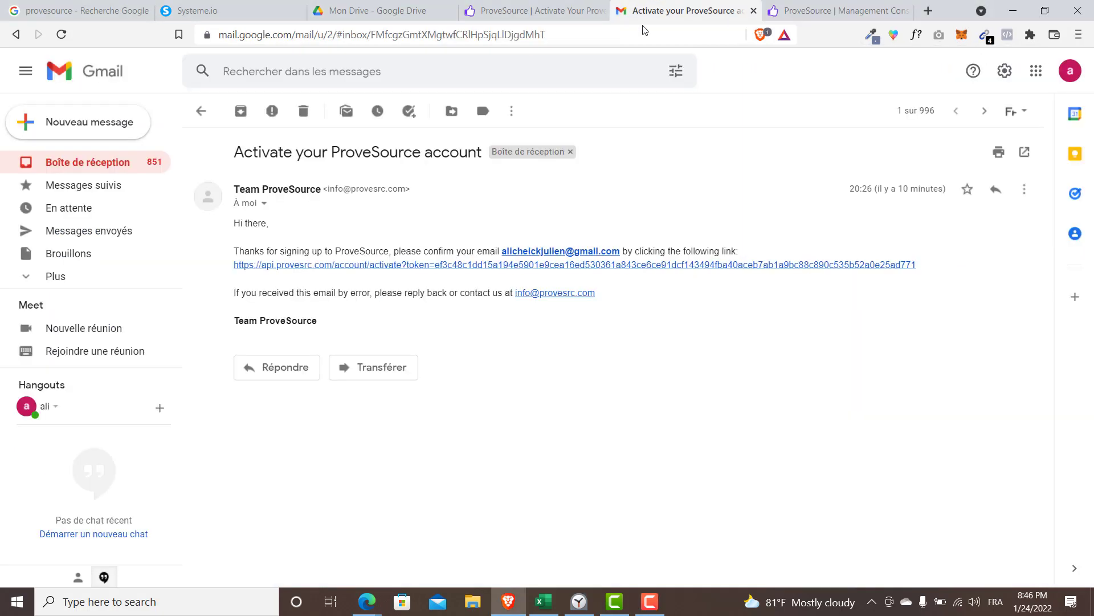
click(128, 165)
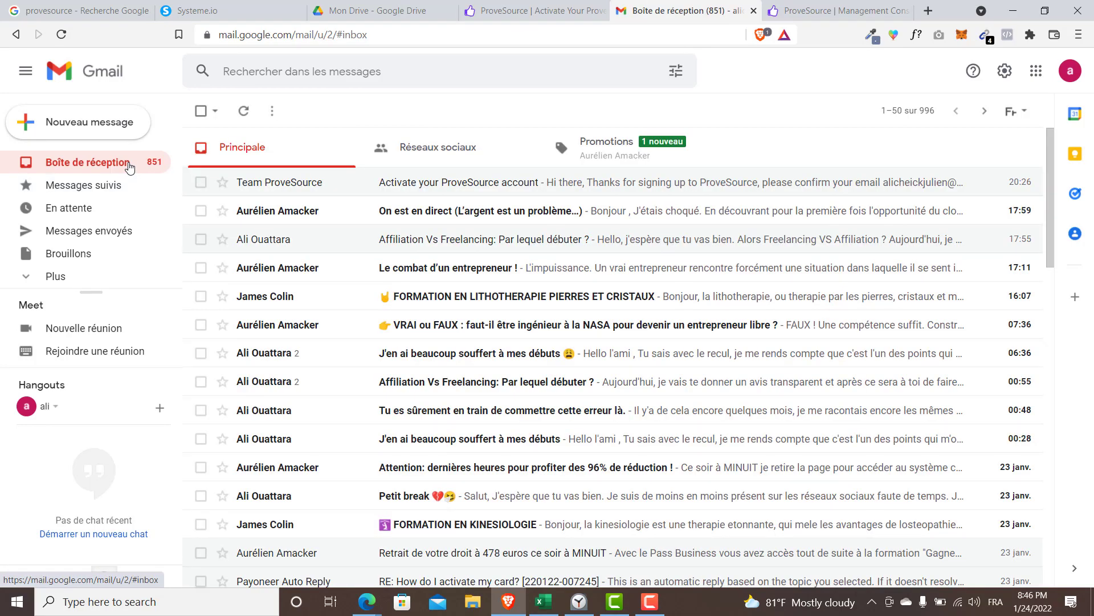
click(556, 153)
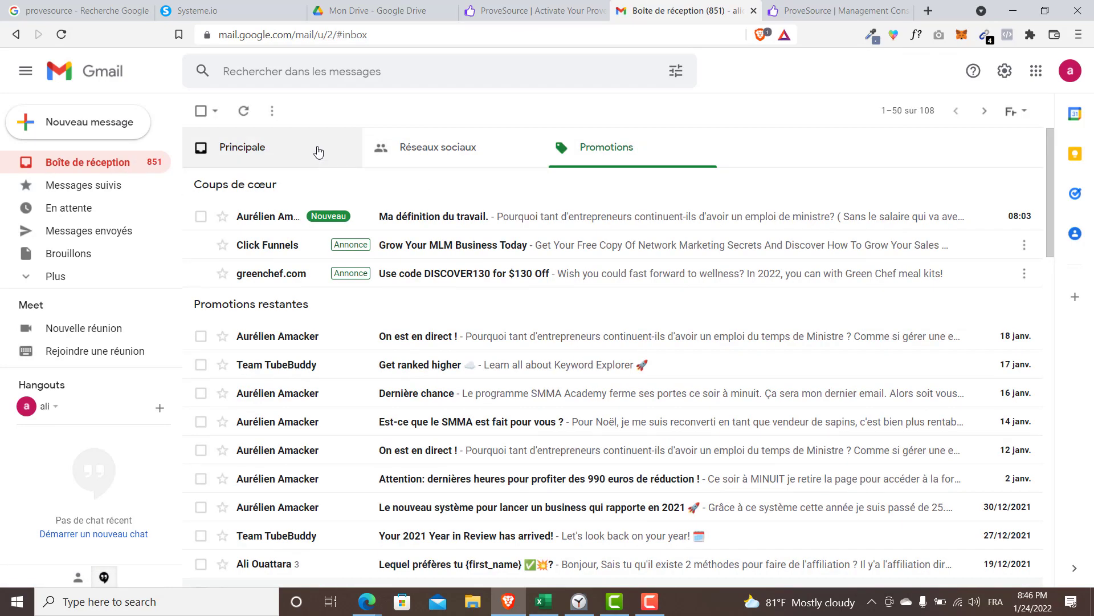
click(323, 153)
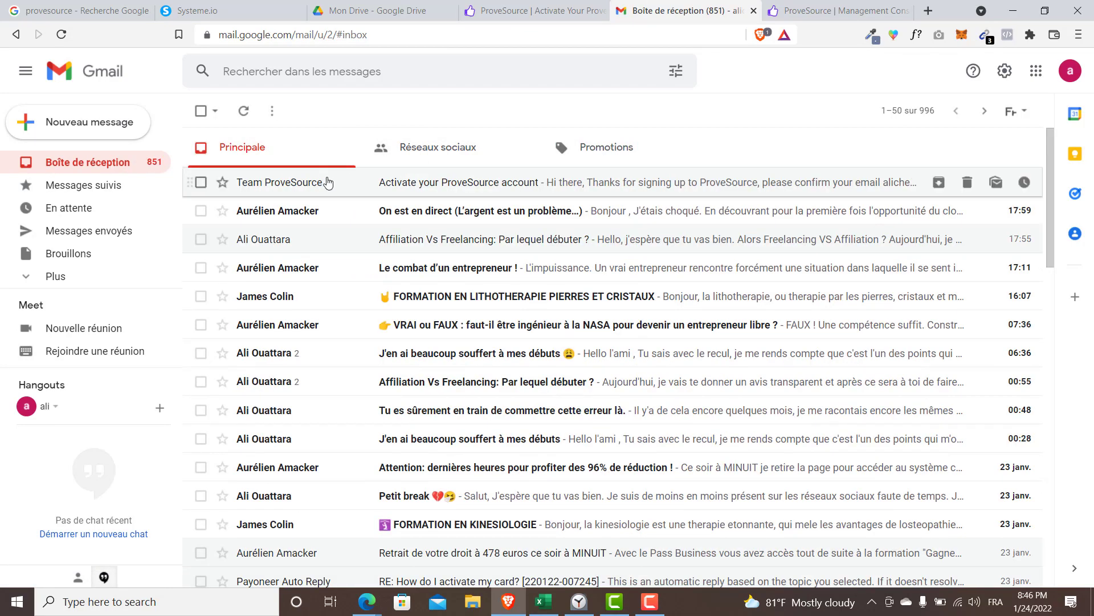
click(534, 10)
click(786, 6)
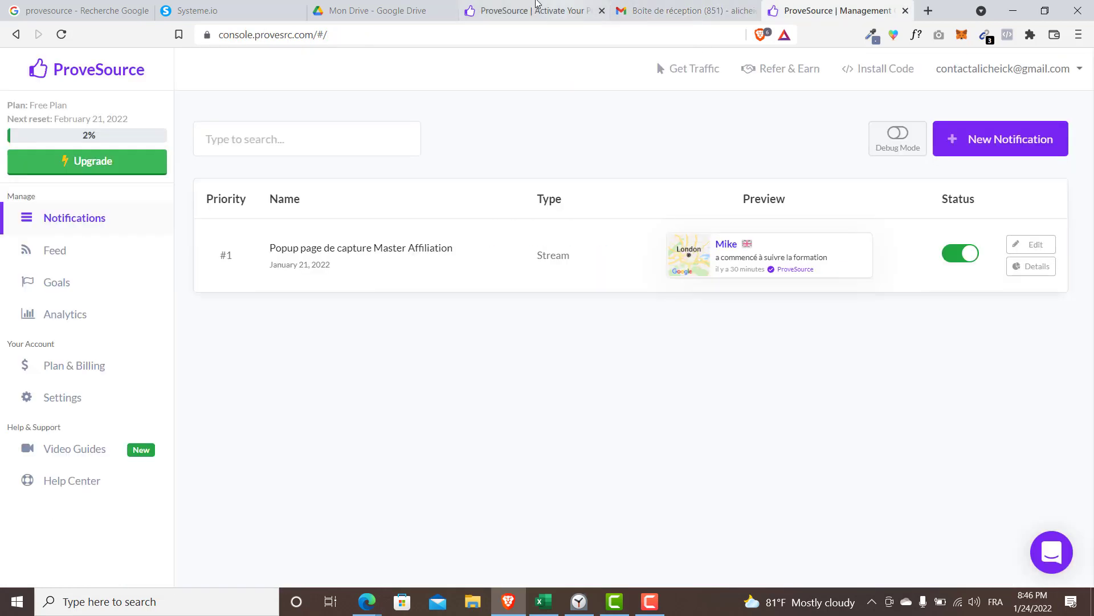
click(420, 10)
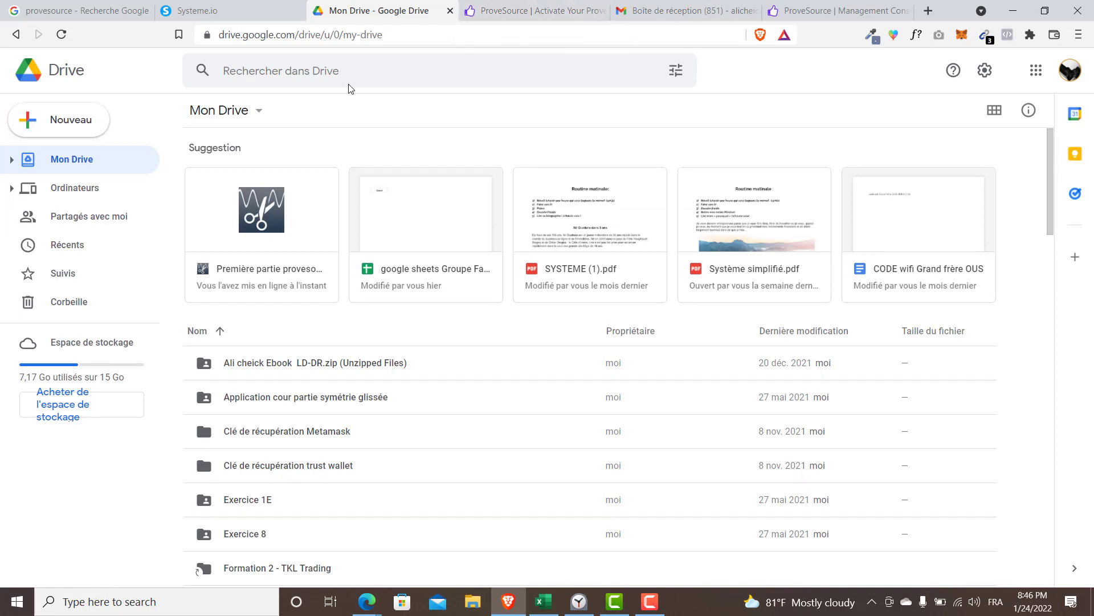
click(533, 10)
click(664, 8)
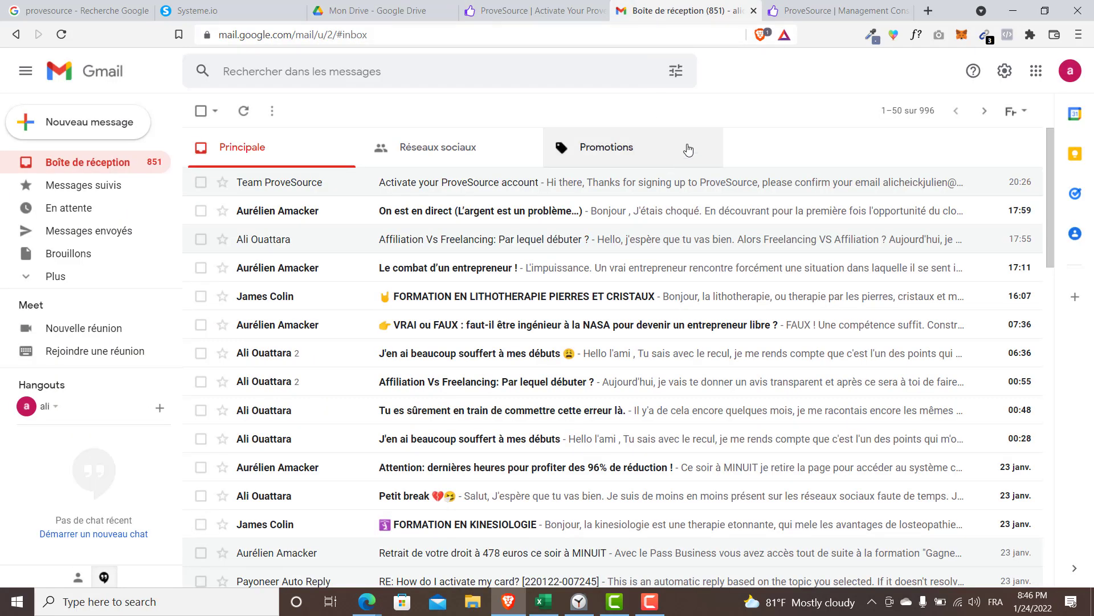
click(835, 10)
click(352, 4)
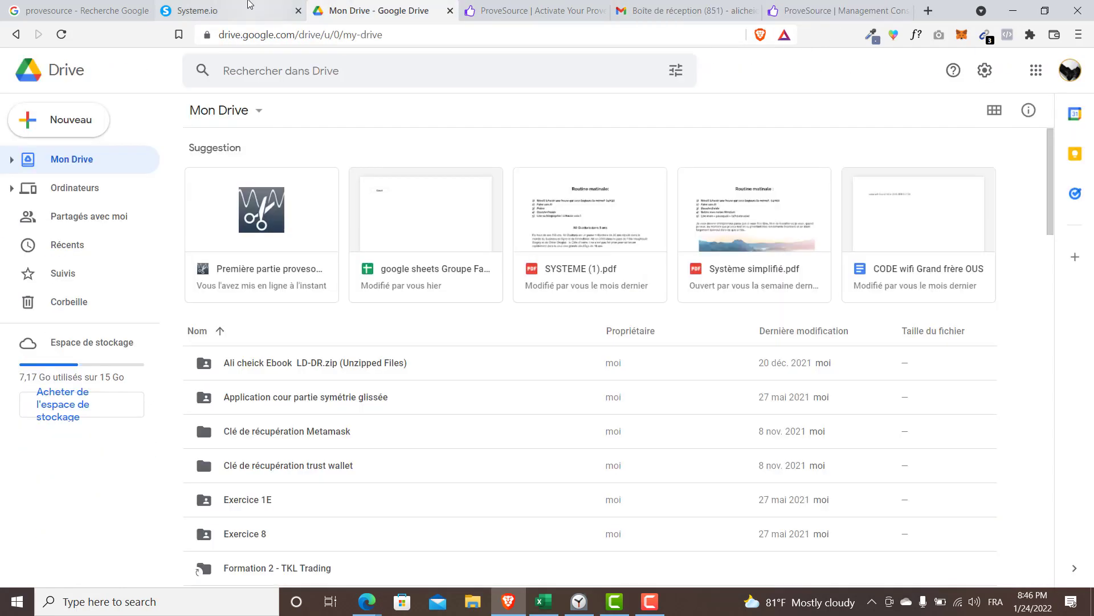
Switch to Systeme.io and open the Tableau de bord overview from the funnel editor.
click(197, 10)
mouse_move(350, 79)
click(377, 113)
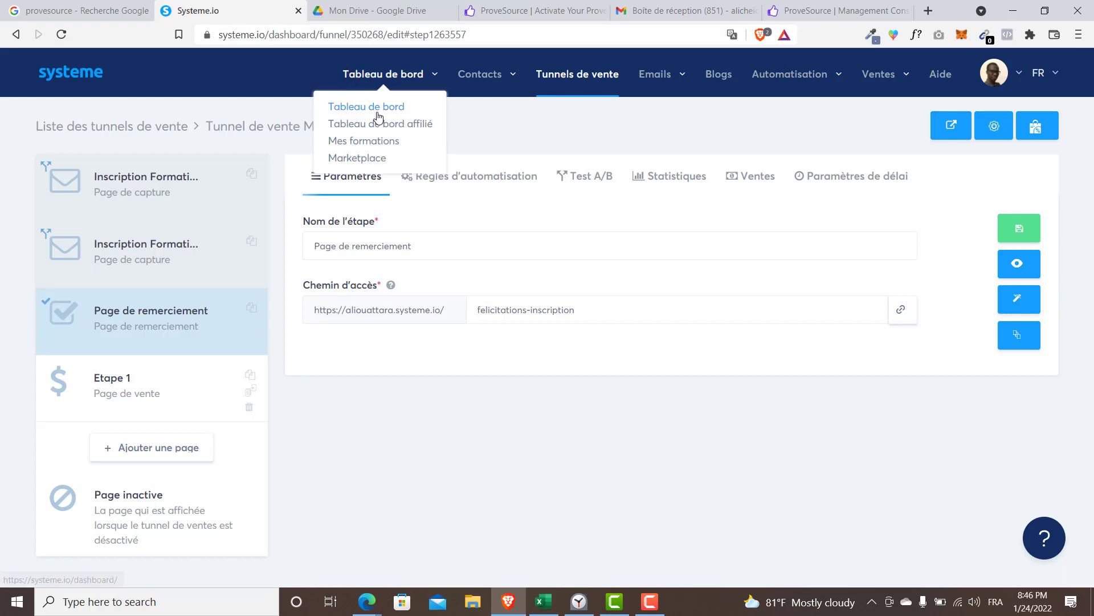
mouse_move(412, 90)
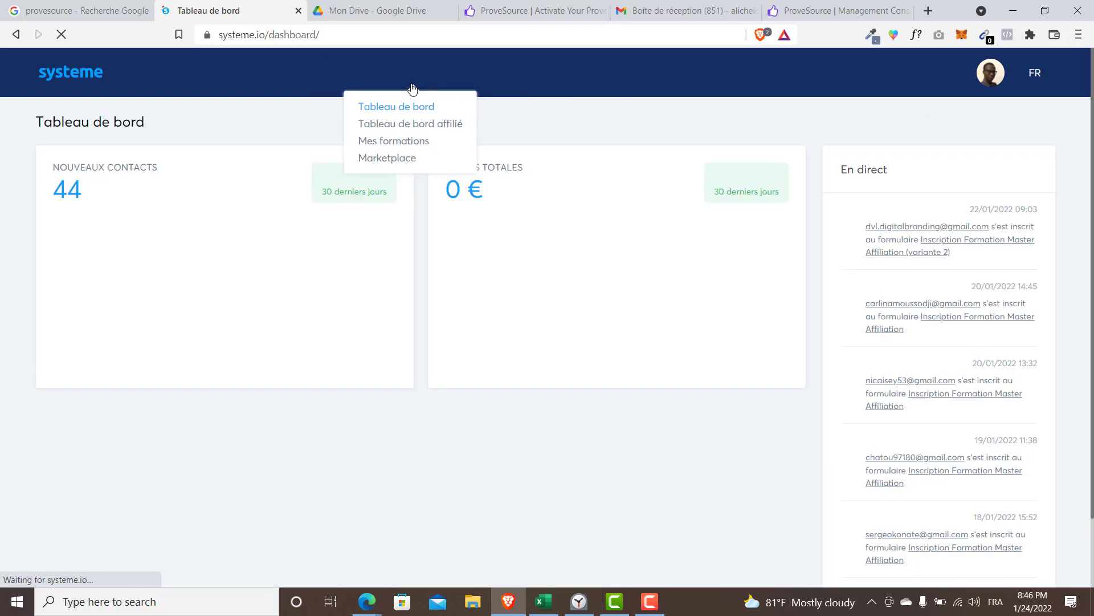